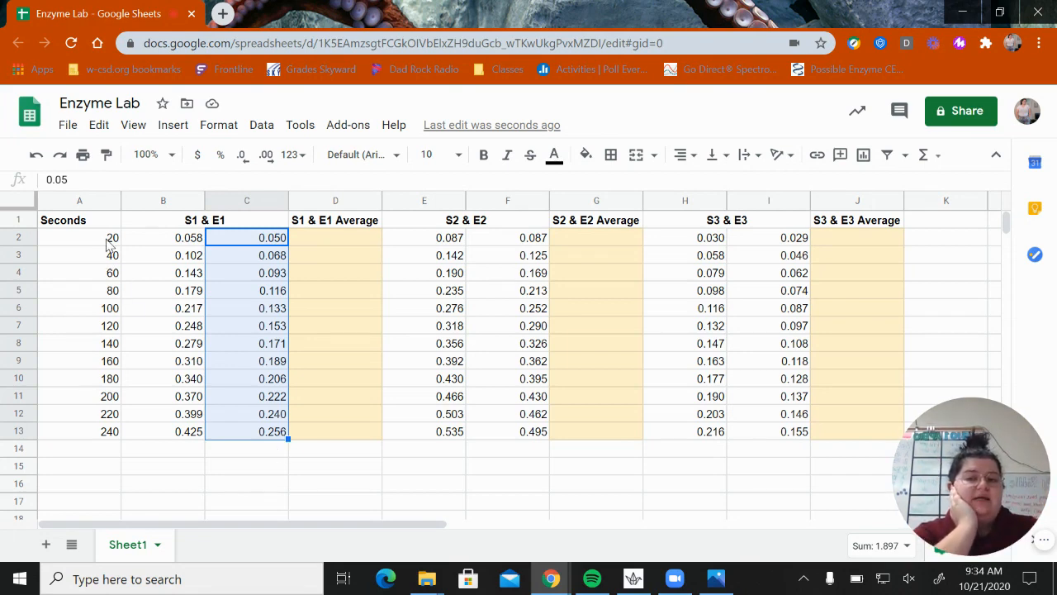
- Enter the formula =average(B2:C2) in D2 to average the first S1 & E1 readings
drag(110, 238, 101, 419)
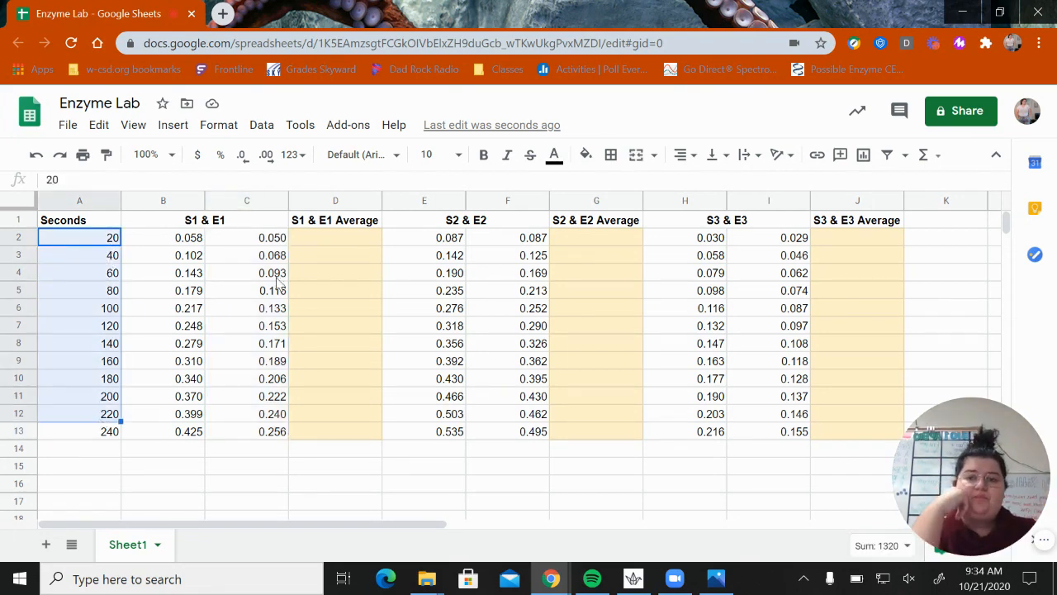
click(346, 241)
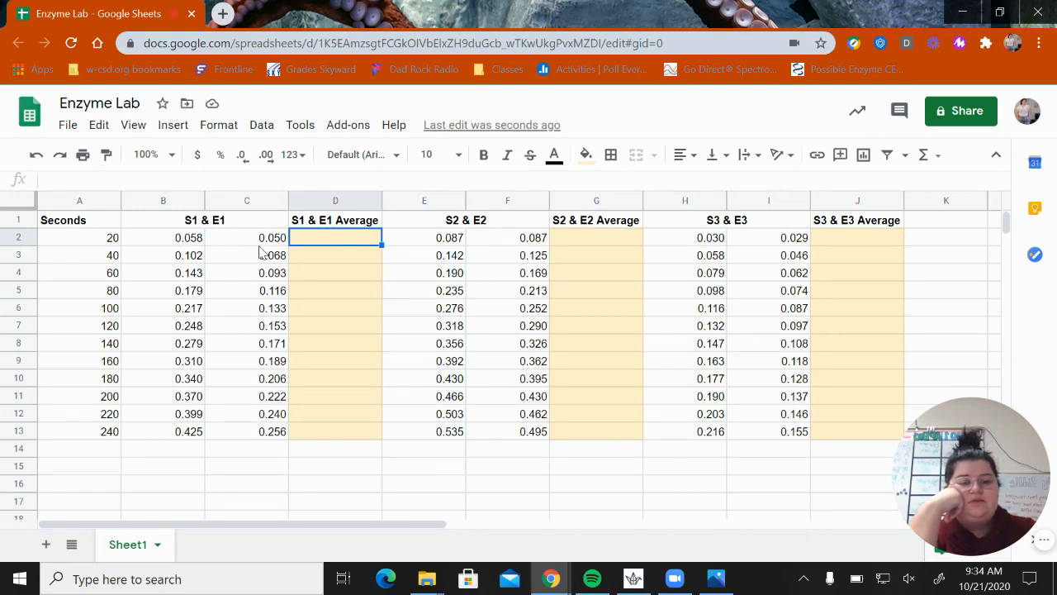
double_click(329, 239)
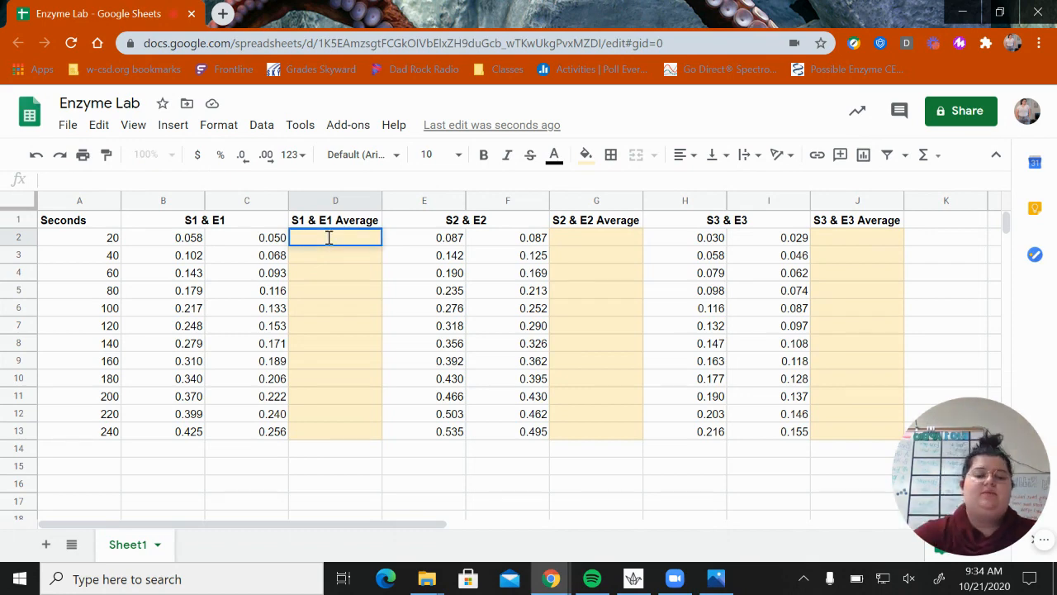
text(=average)
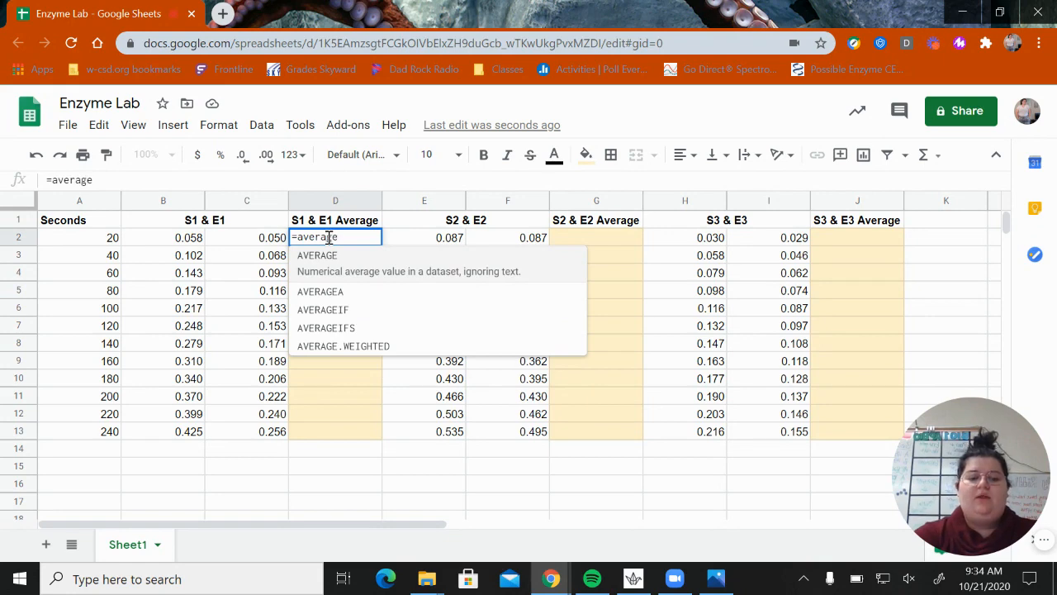
text(()
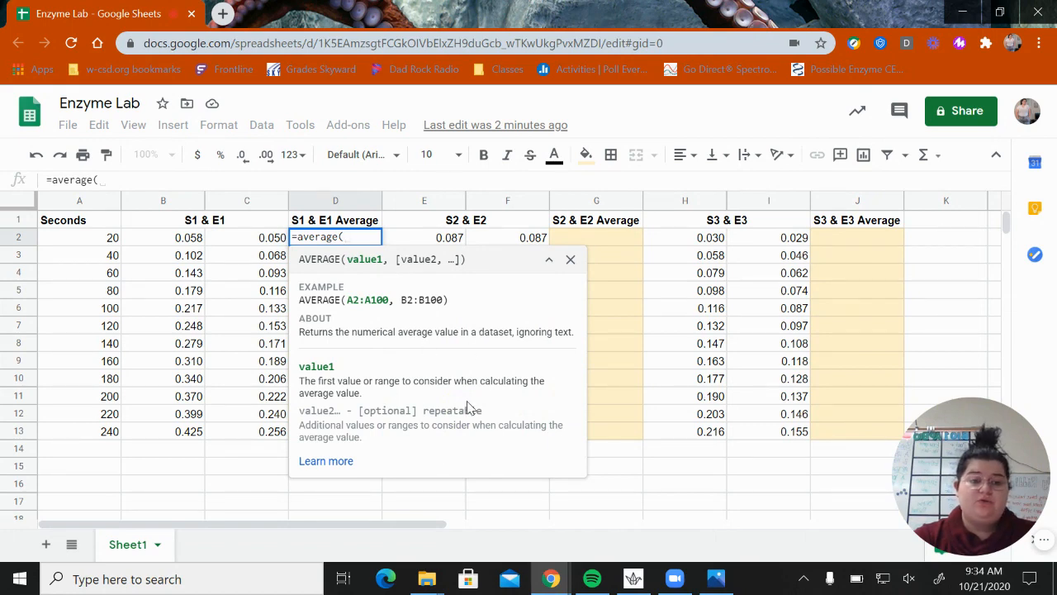
click(188, 238)
drag(188, 241, 233, 248)
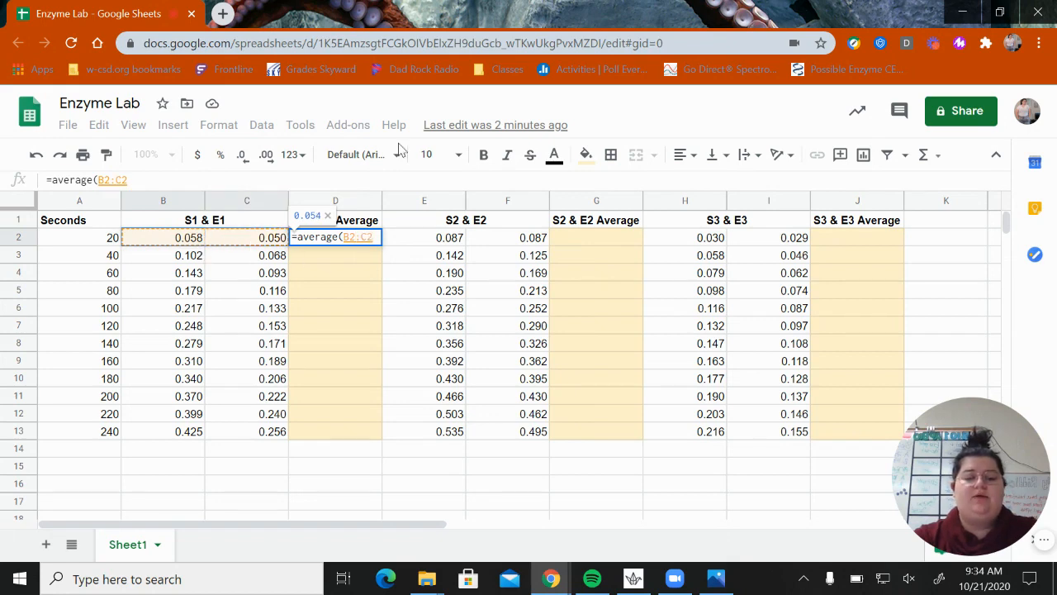
text())
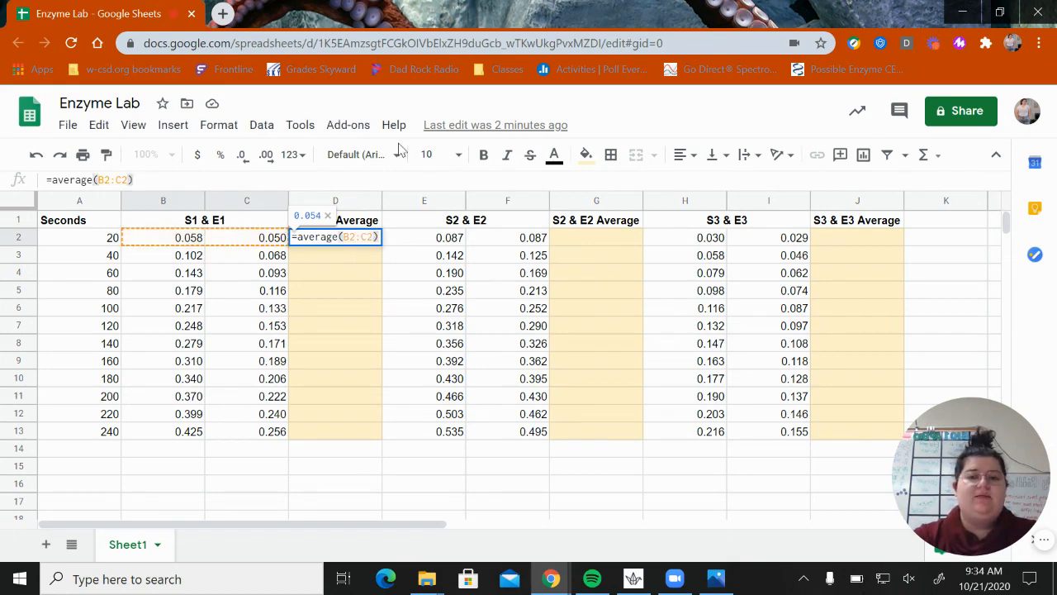
key(Return)
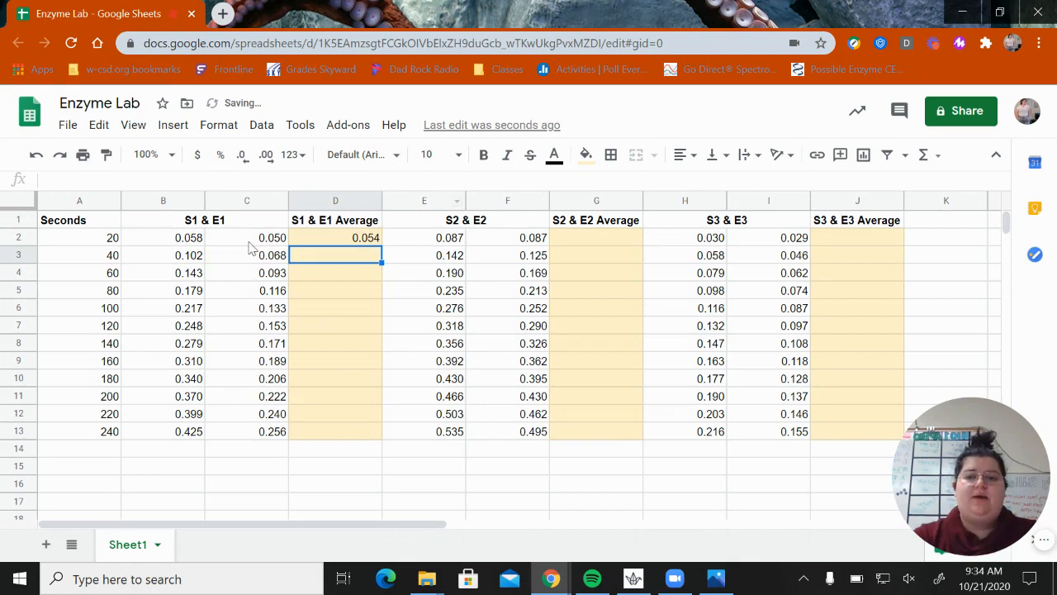
- Fill the S1 & E1 Average formula down from D2 through D13 and check the formula in D12
click(371, 242)
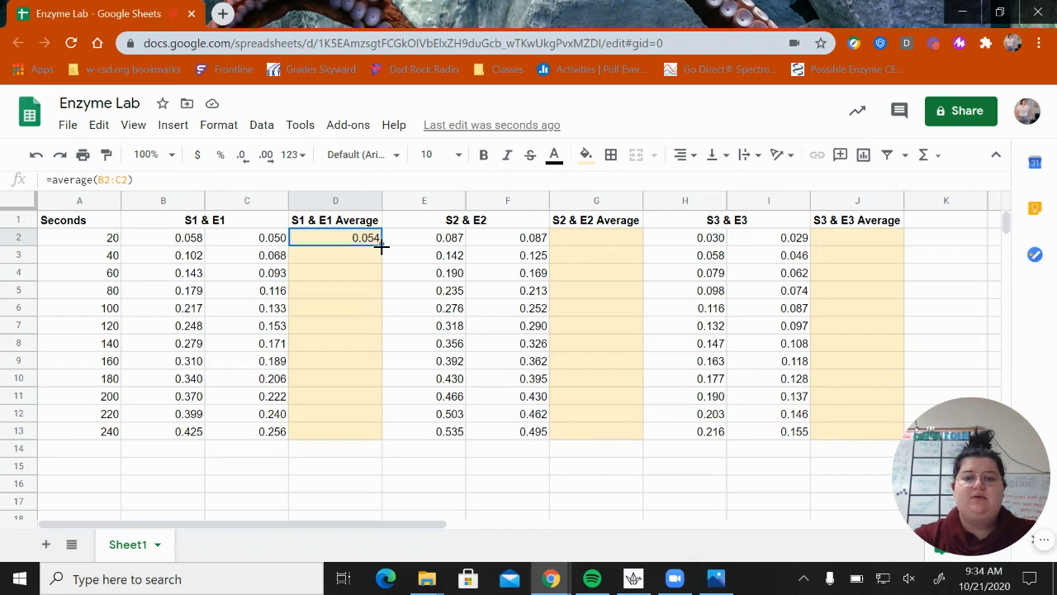
drag(381, 244, 376, 440)
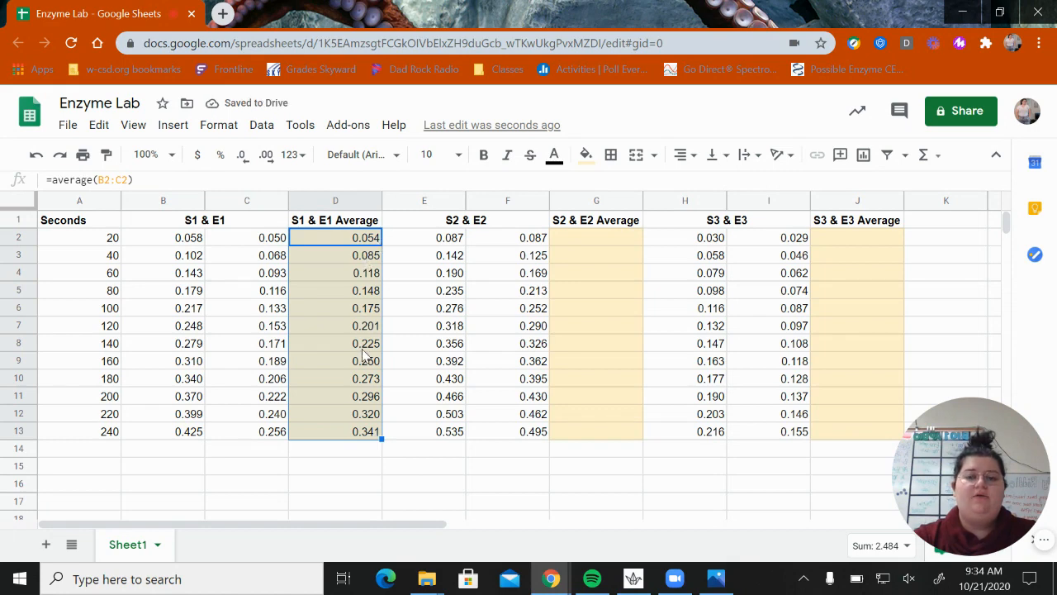
click(367, 417)
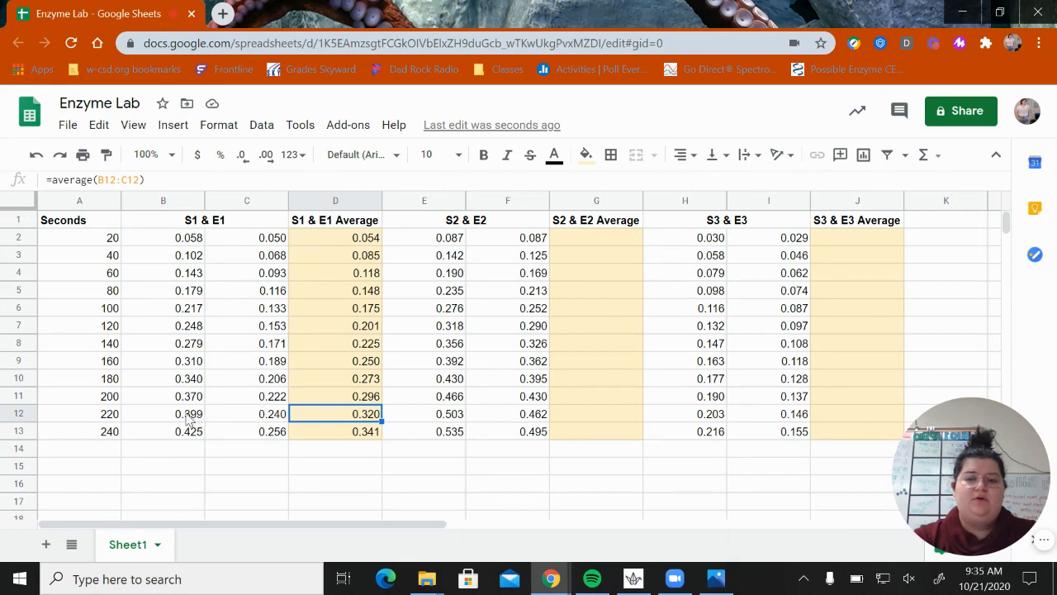
- Enter =average(E2:F2) in G2 and fill it down through G13 for the S2 & E2 Average column
click(602, 240)
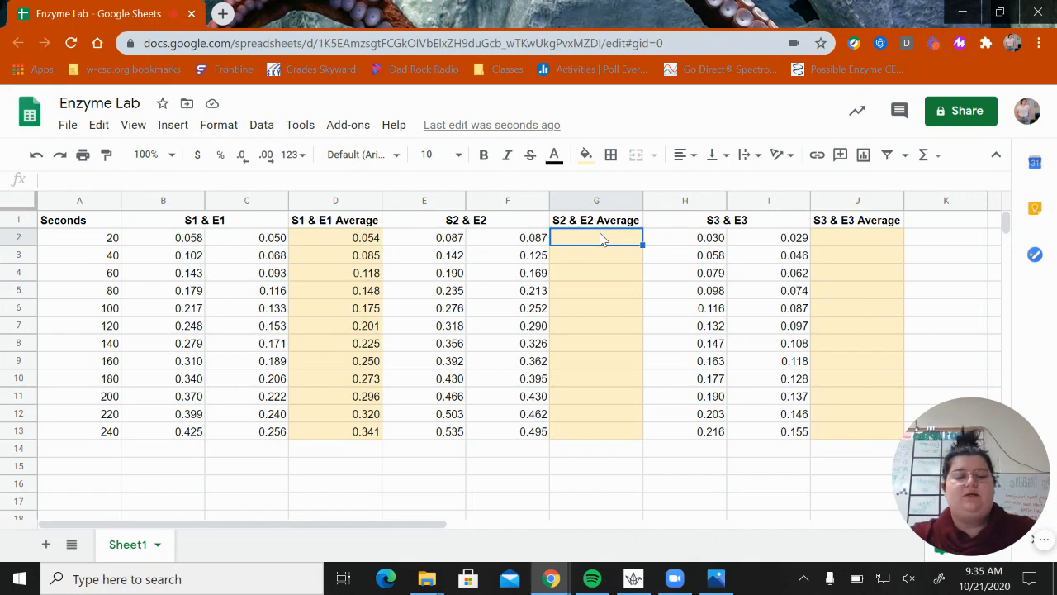
text(=avera)
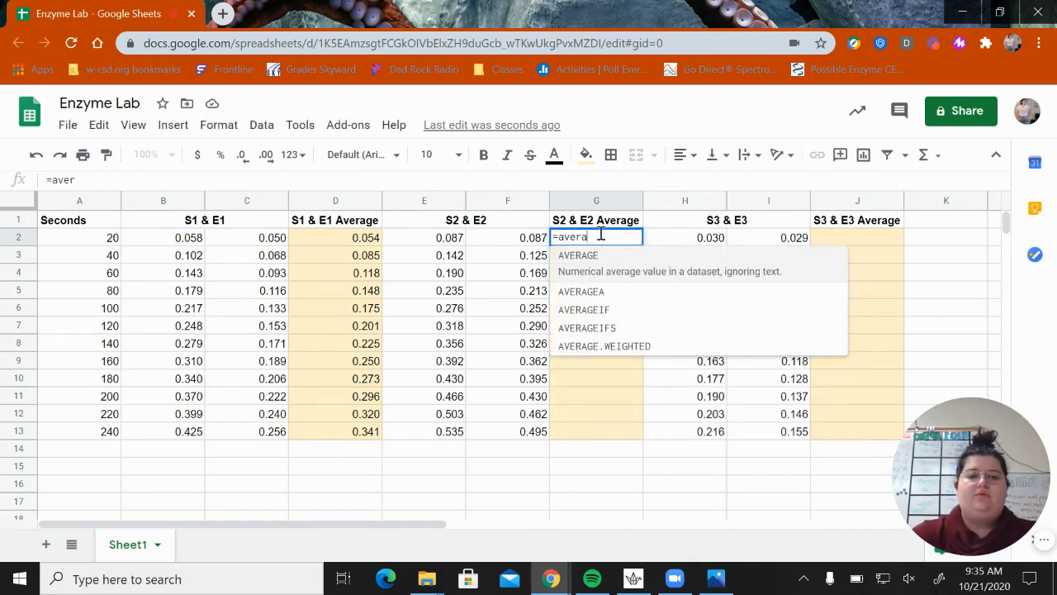
text(ge()
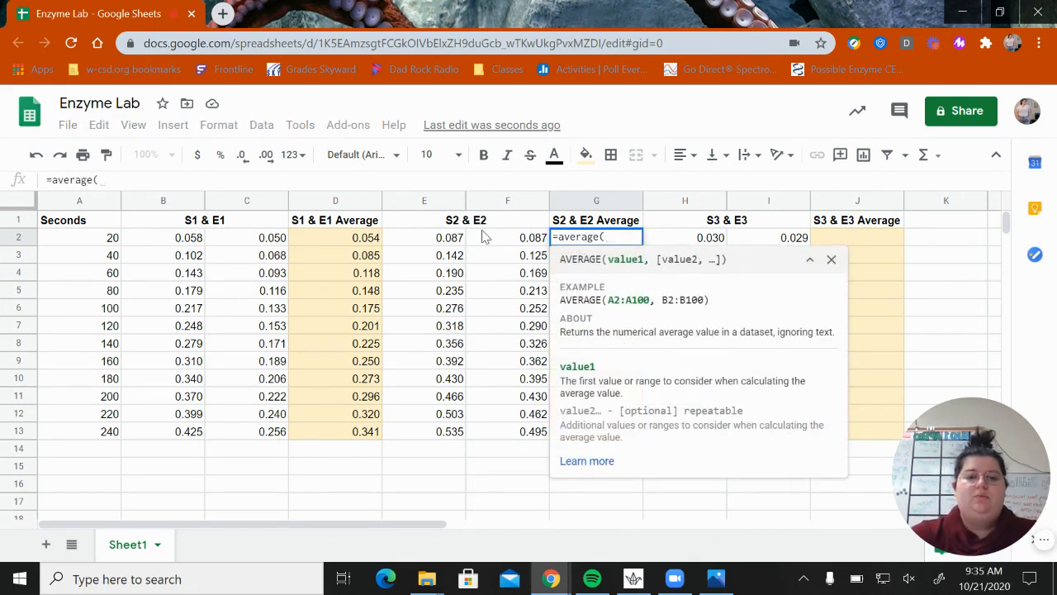
drag(433, 244, 501, 246)
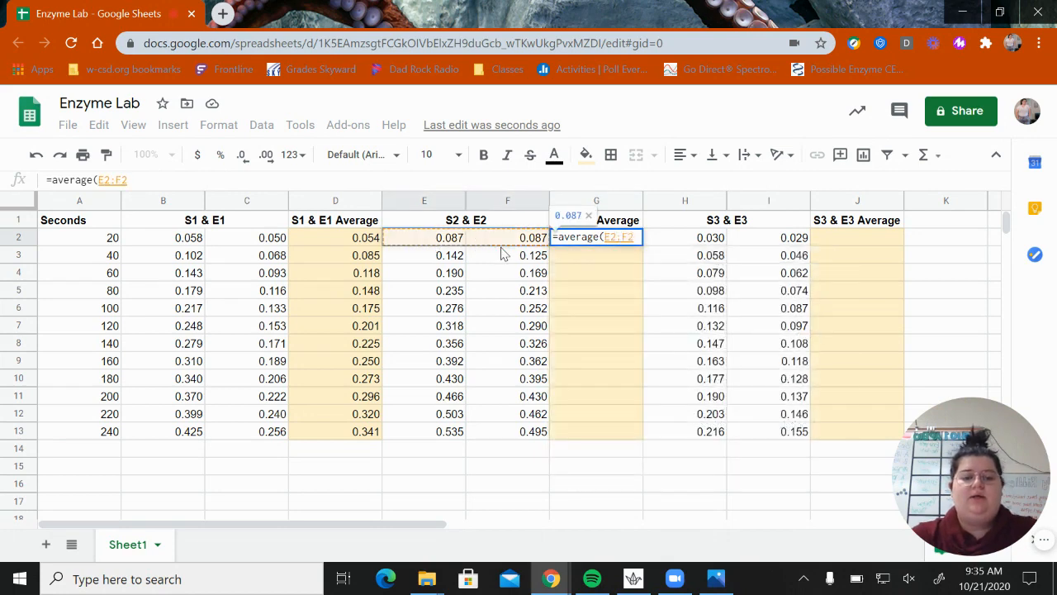
text())
key(Return)
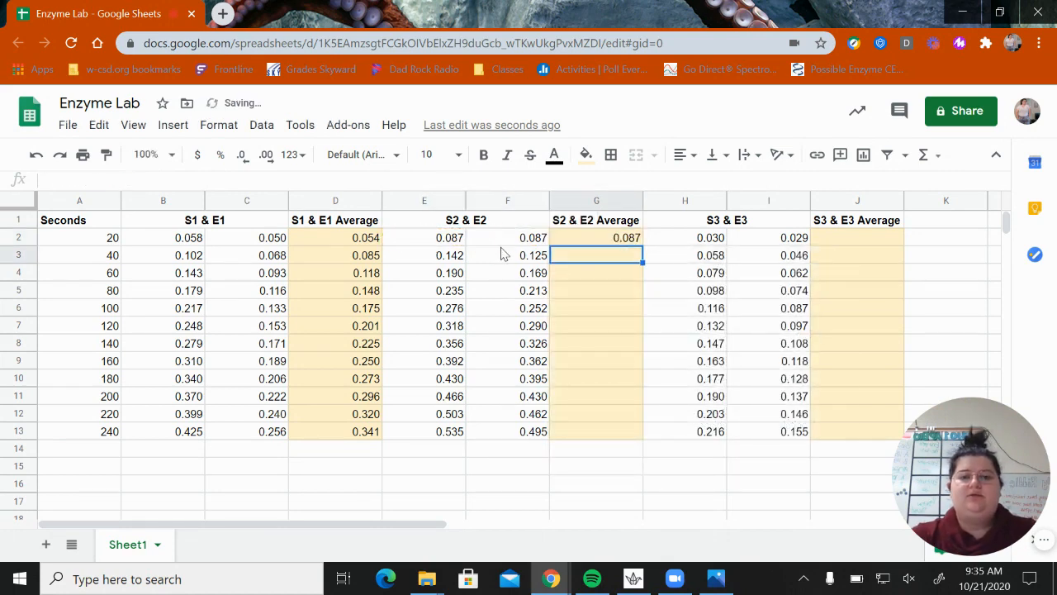
click(637, 240)
drag(641, 245, 637, 439)
- Enter =average(H2:I2) in J2 and fill it down through J13 for the S3 & E3 Average column
click(855, 246)
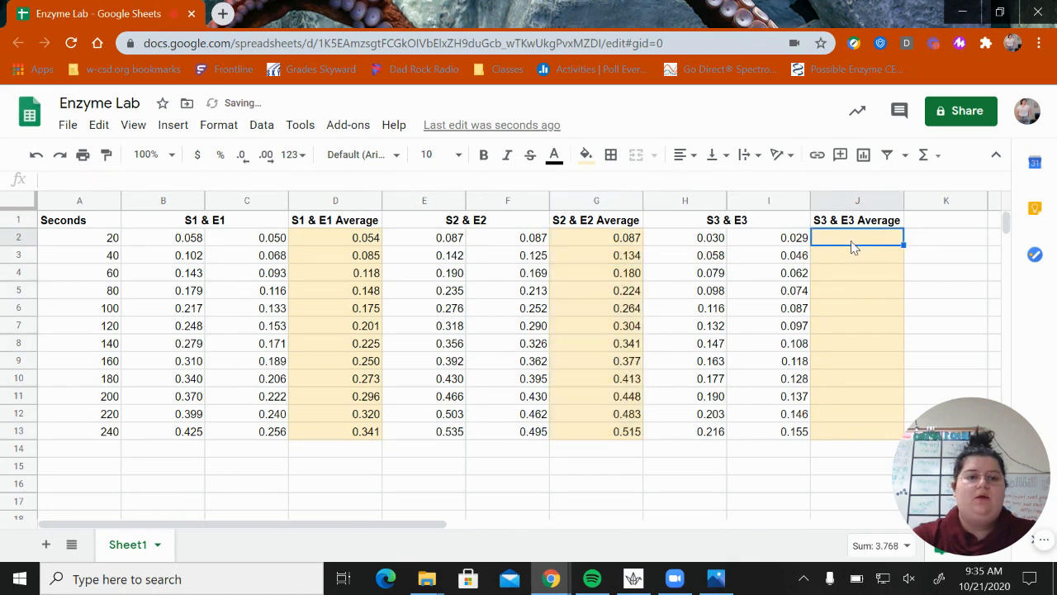
text(=)
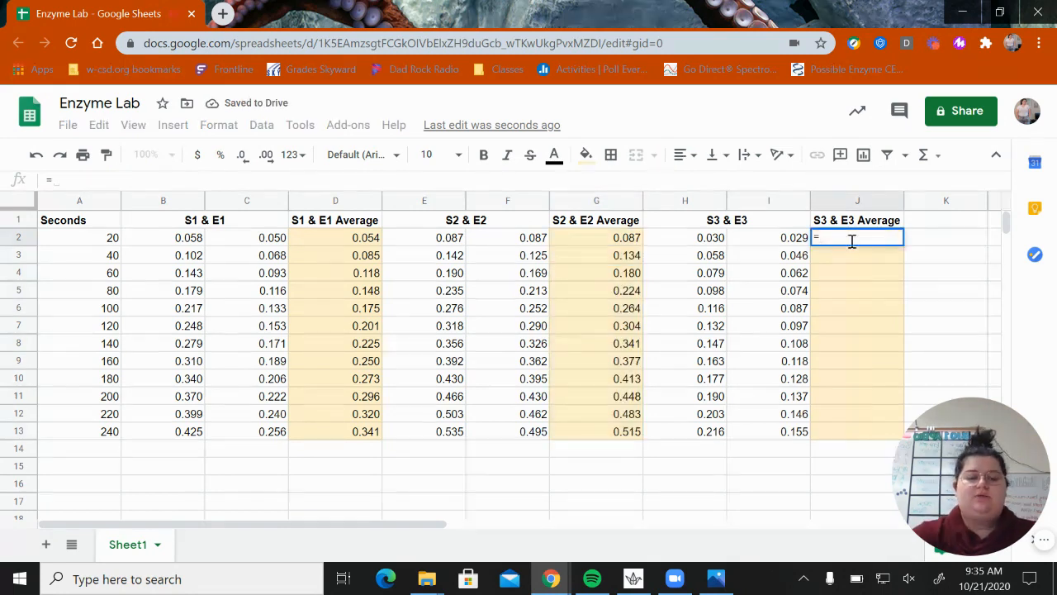
text(aver)
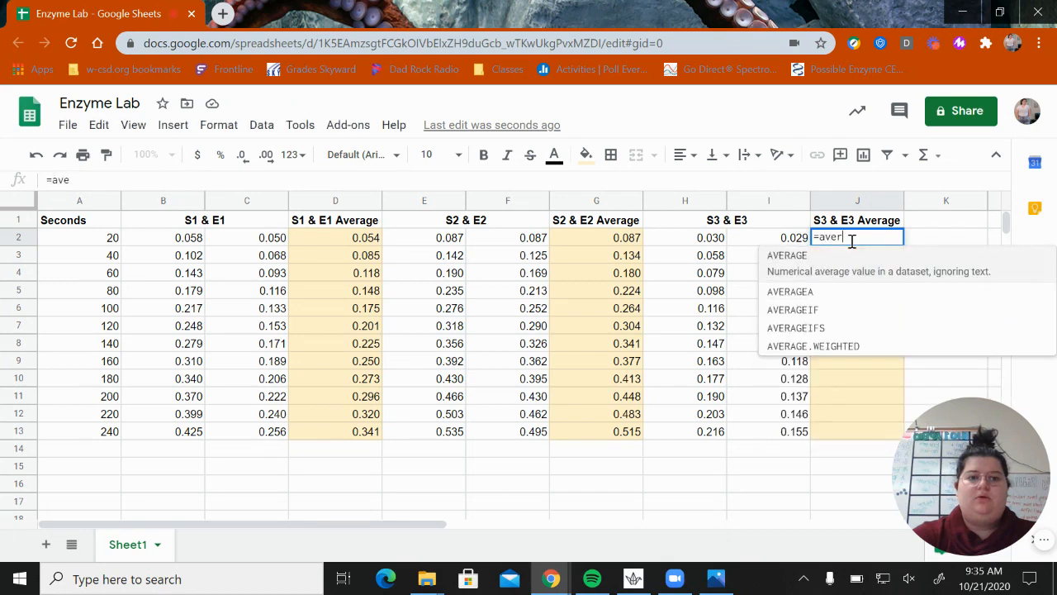
text(age()
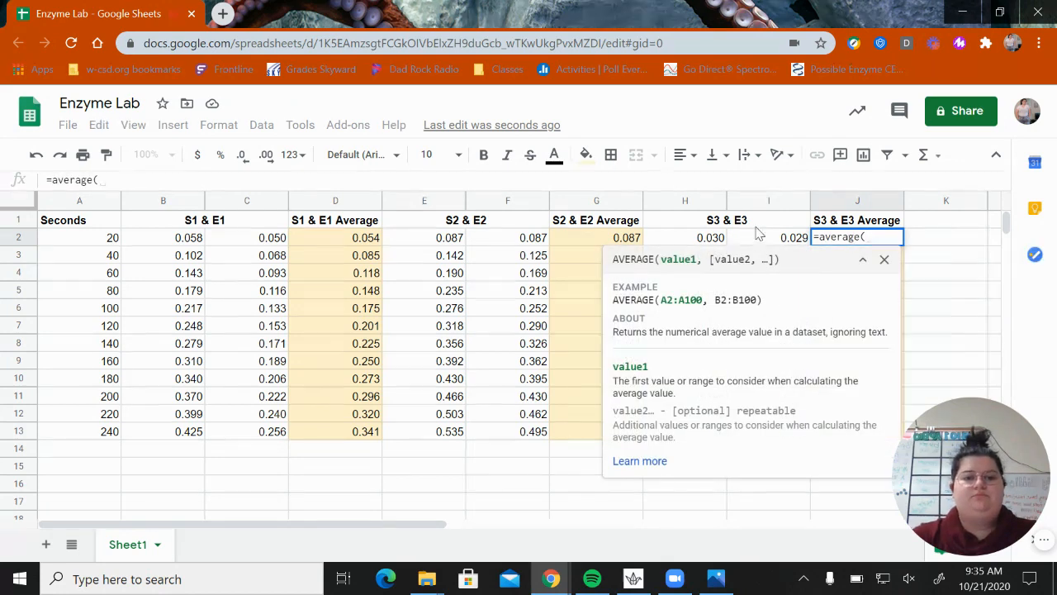
drag(713, 237, 764, 245)
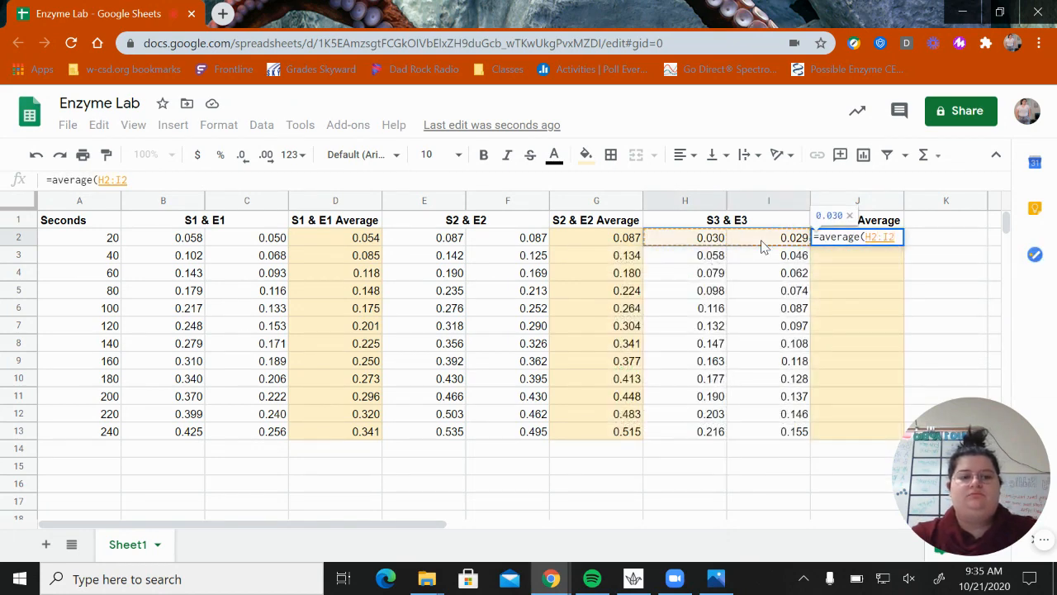
text())
key(Return)
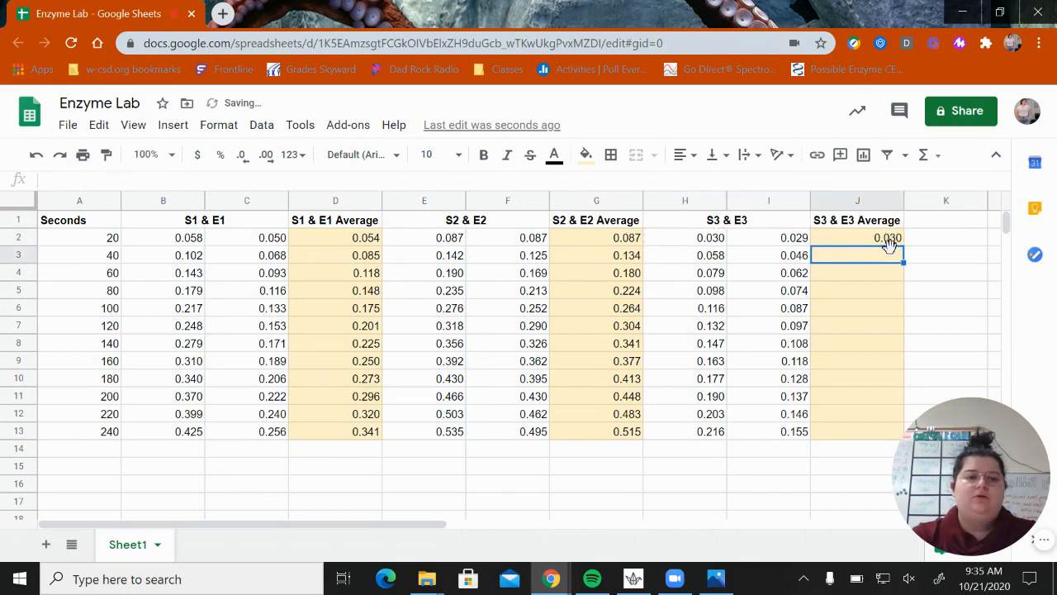
click(887, 241)
drag(904, 244, 887, 440)
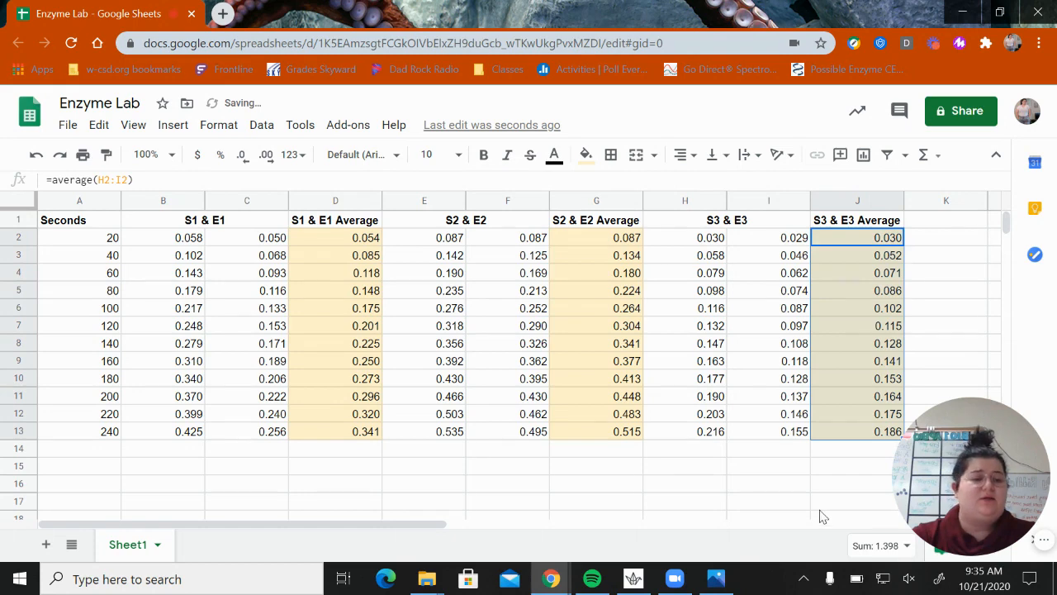
click(780, 487)
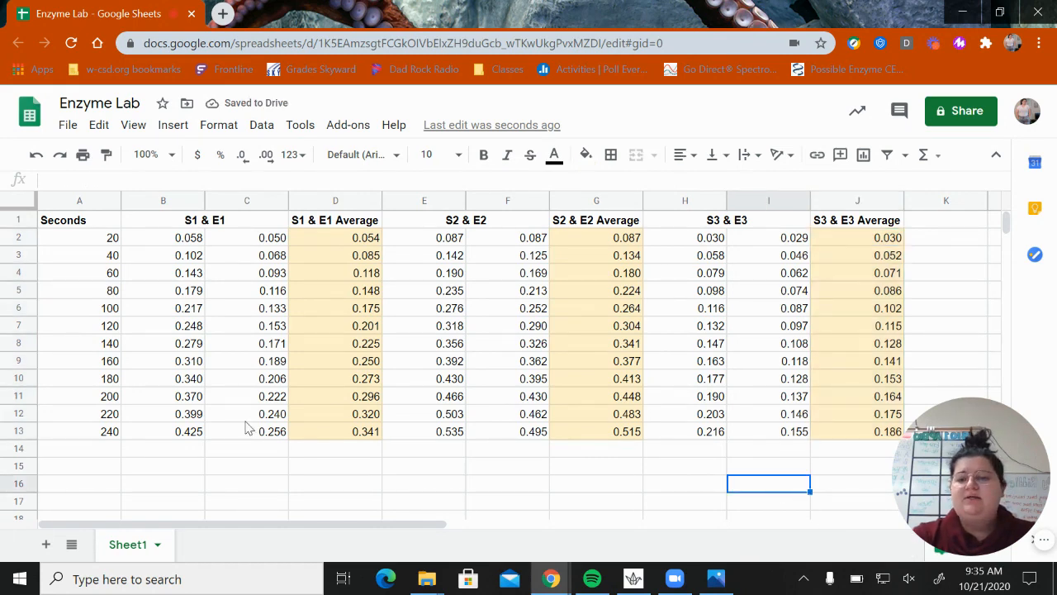
drag(184, 435, 225, 442)
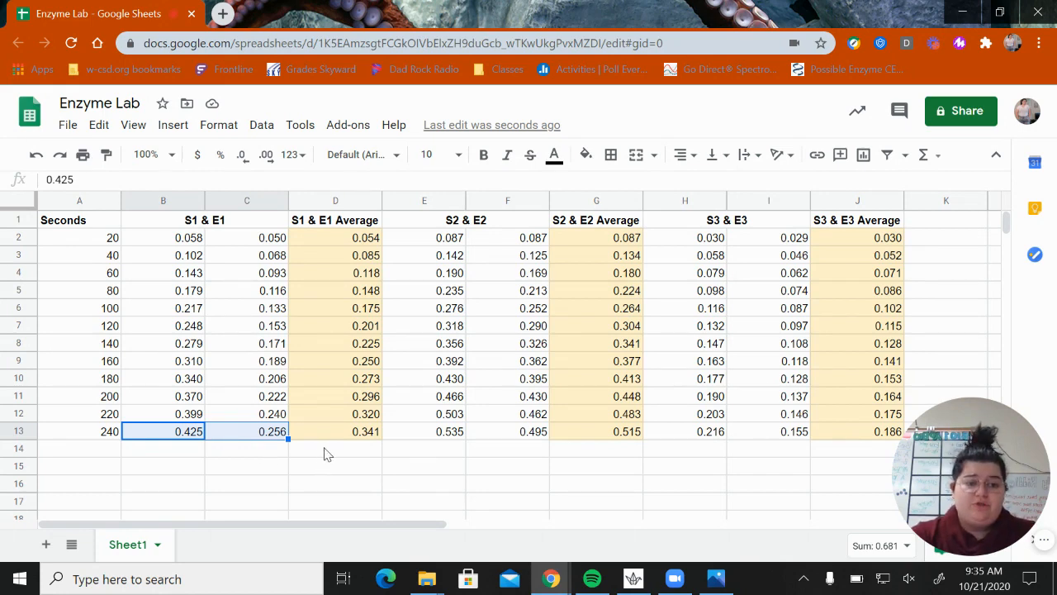
click(429, 489)
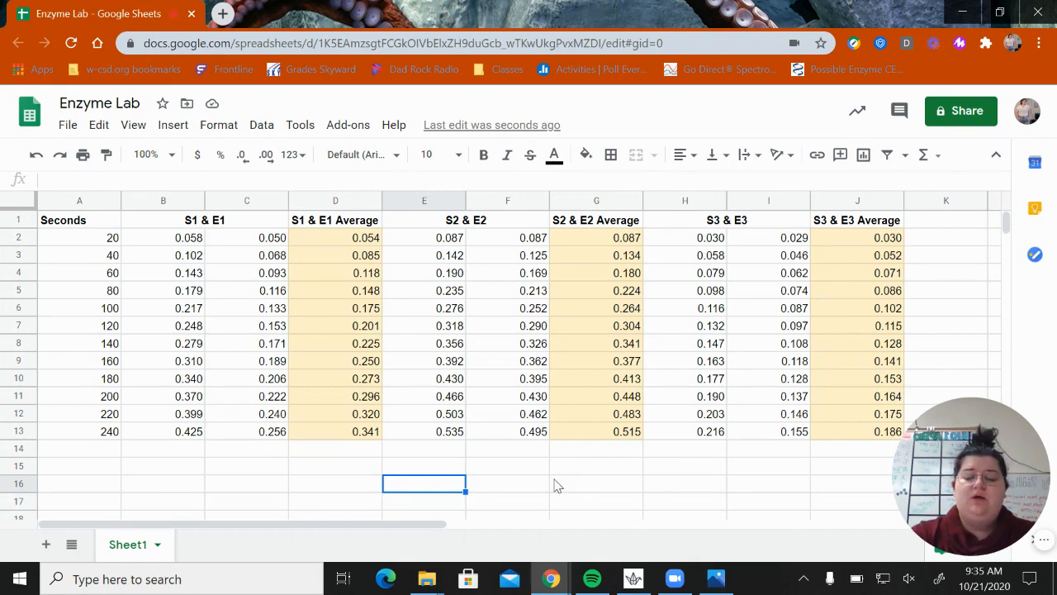
- Add a second sheet and copy the Seconds column, A1:A13, from Sheet1 into it starting at A1
click(47, 545)
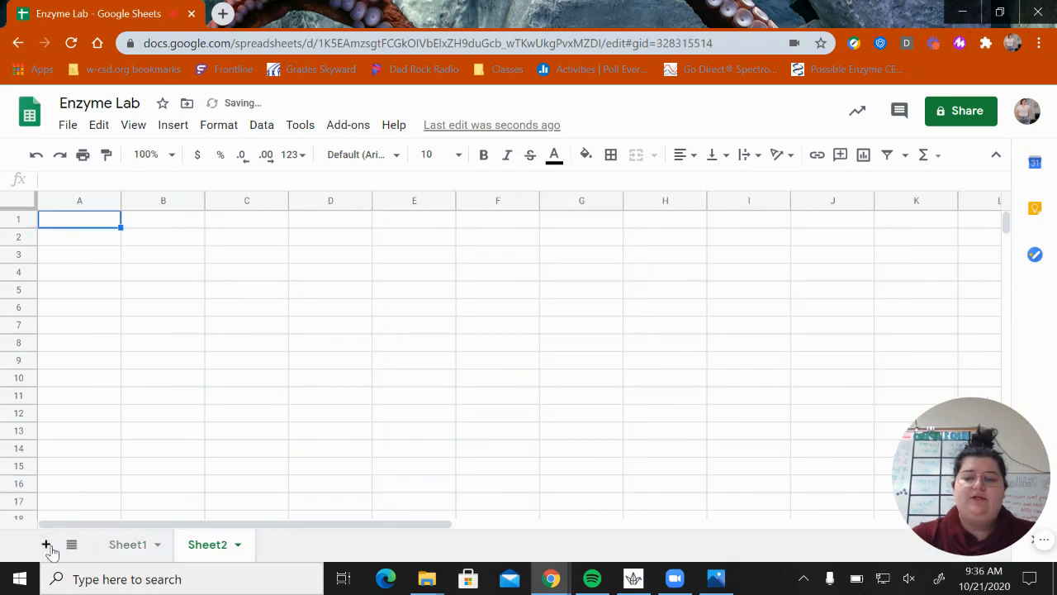
click(115, 549)
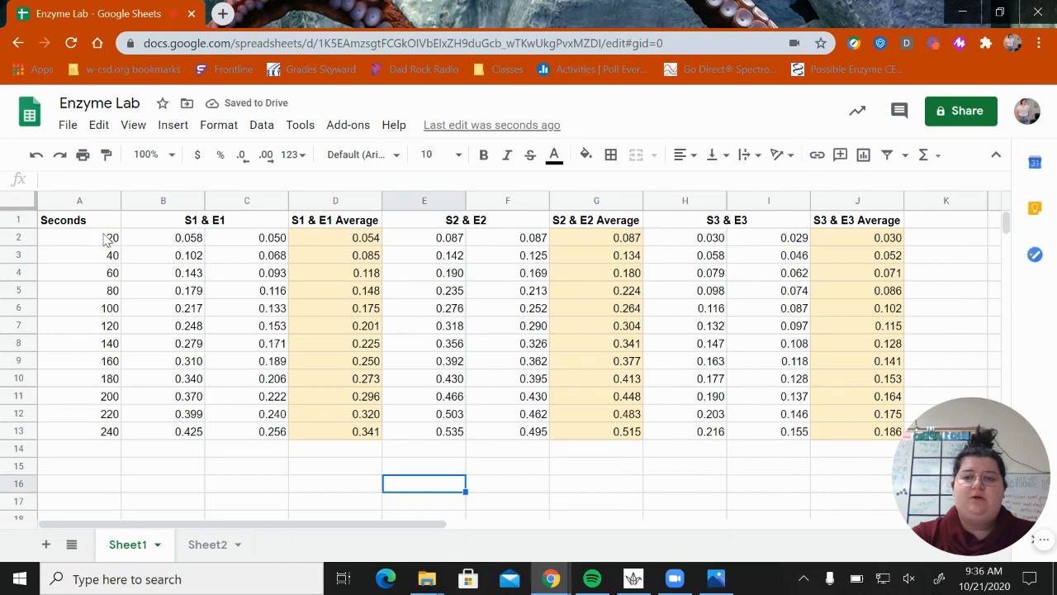
drag(102, 218, 108, 431)
key(ctrl+c)
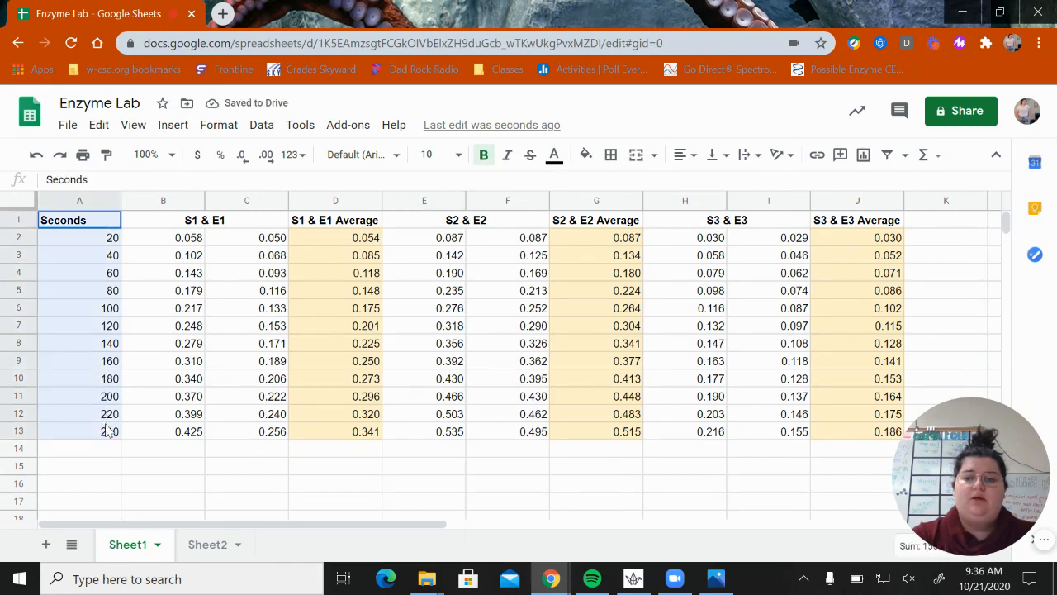
click(219, 544)
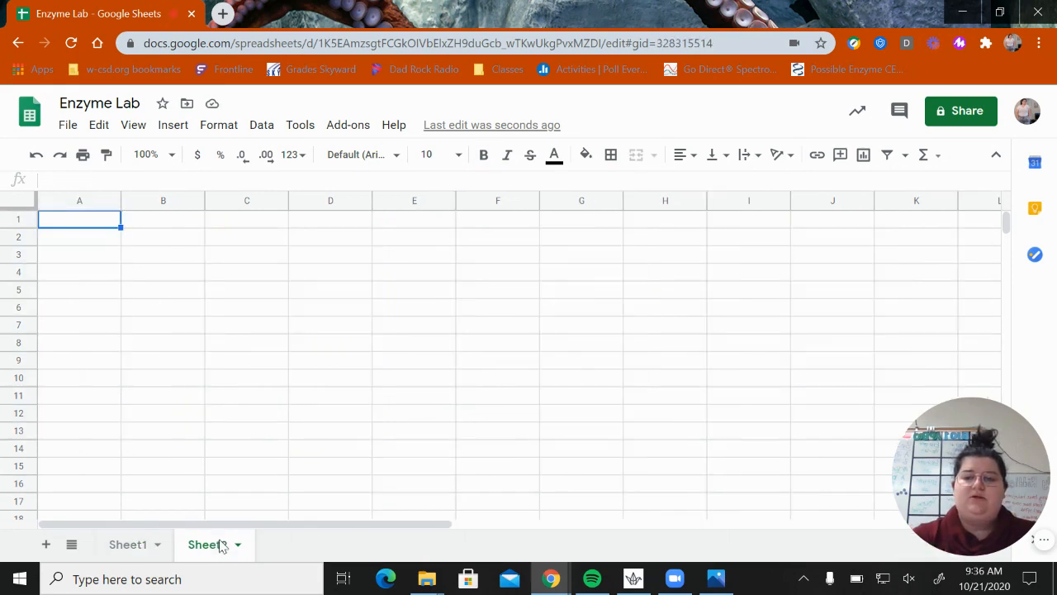
key(ctrl+v)
- Copy the S1 & E1 Average column, D1:D13, from Sheet1 and paste it into Sheet2 starting at B1
click(130, 543)
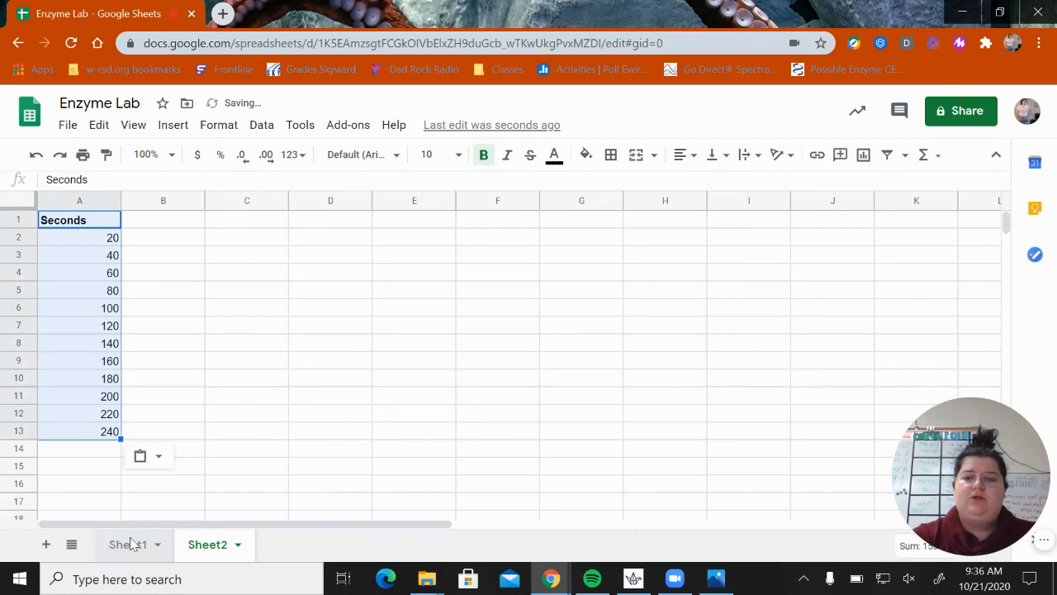
drag(335, 220, 359, 437)
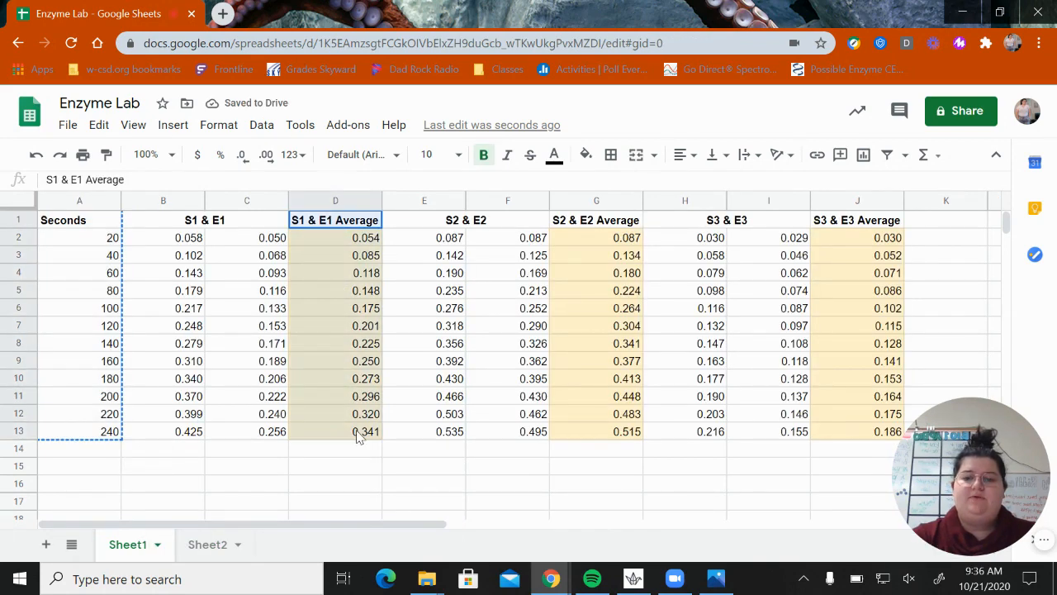
key(ctrl+c)
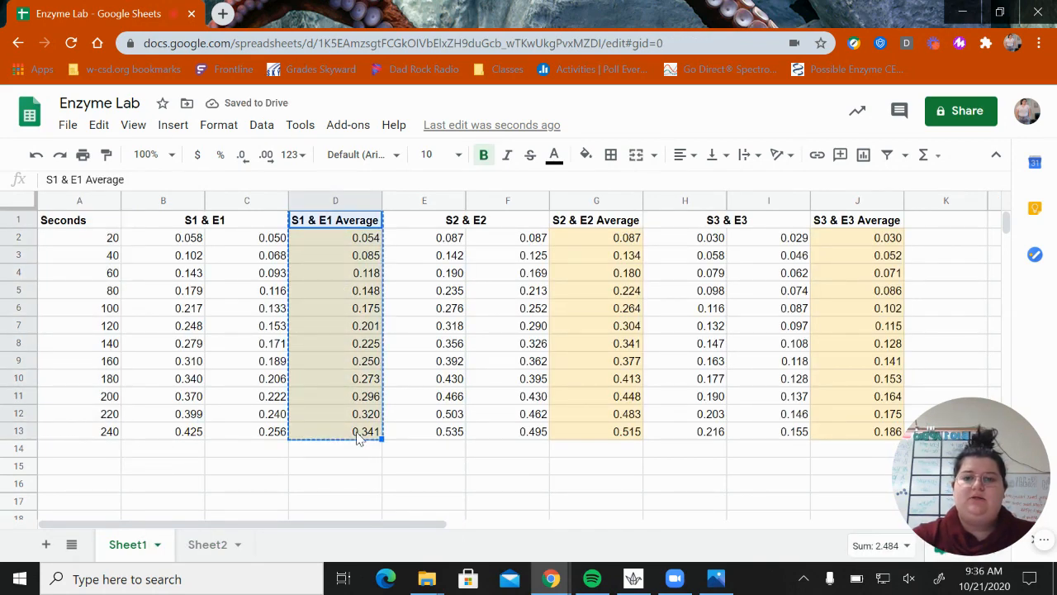
click(207, 544)
click(168, 224)
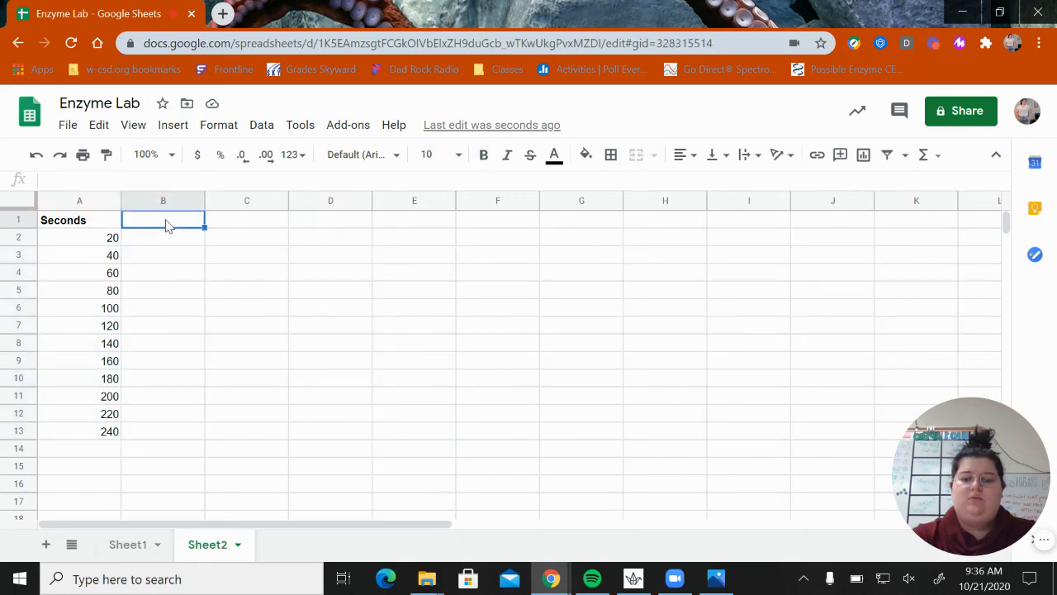
key(ctrl+v)
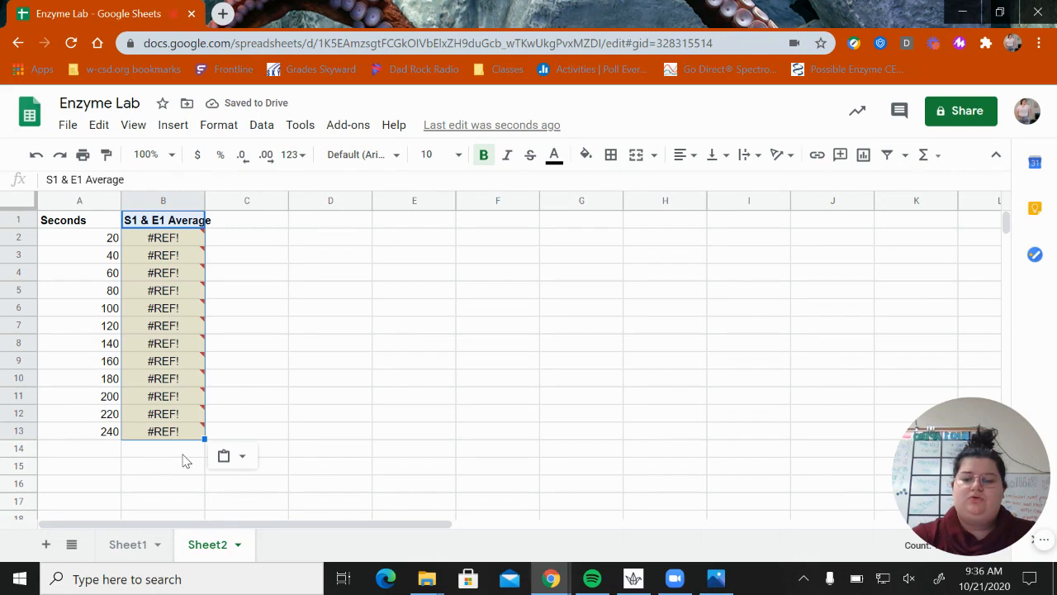
- Undo the S1 & E1 Average paste in Sheet2 and paste the copied column again as values only starting at B1
key(ctrl+z)
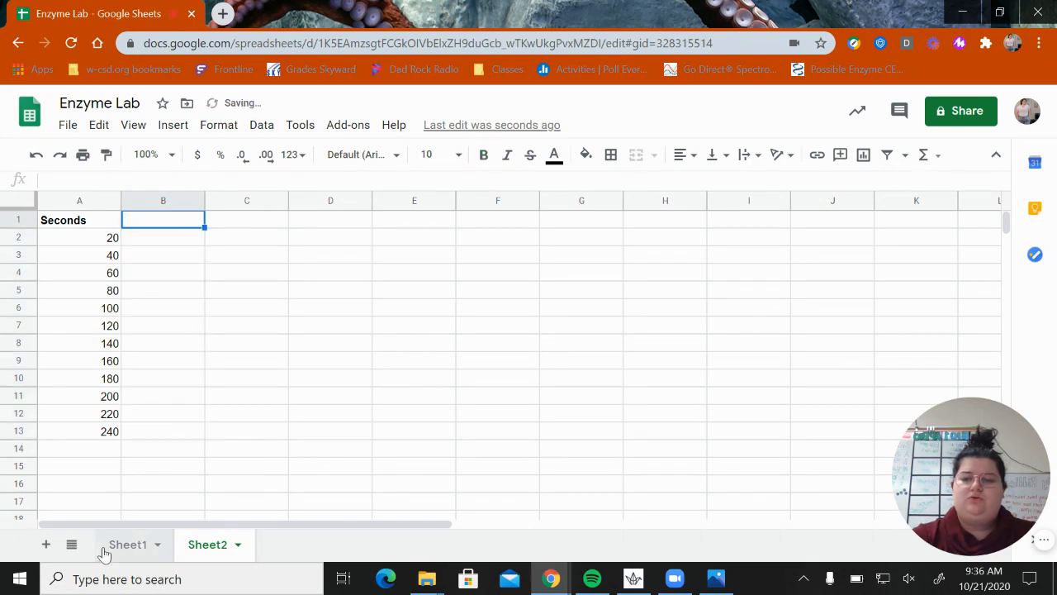
click(134, 544)
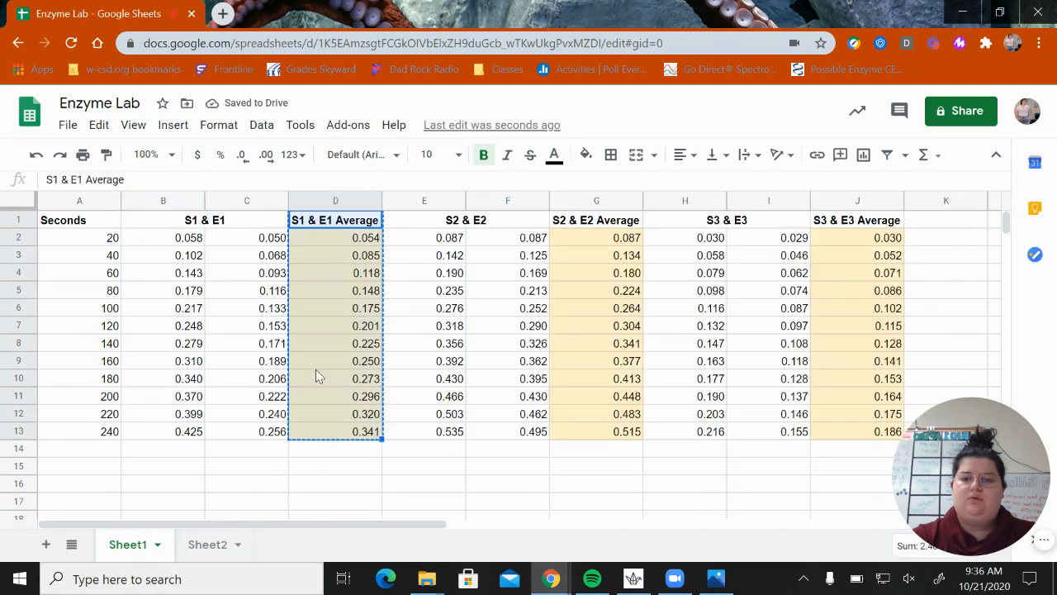
click(208, 543)
right_click(173, 228)
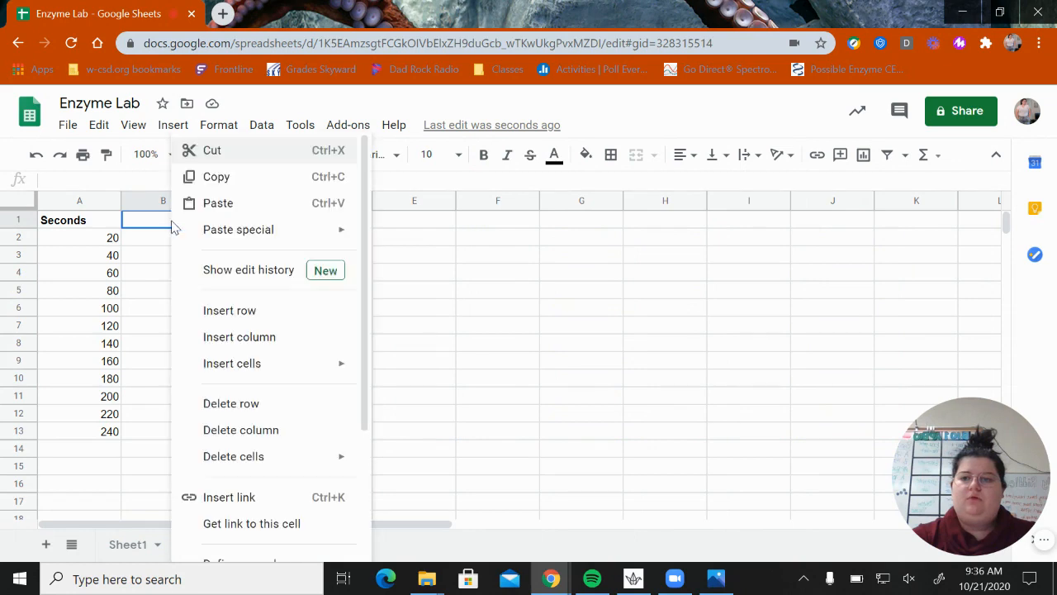
mouse_move(247, 233)
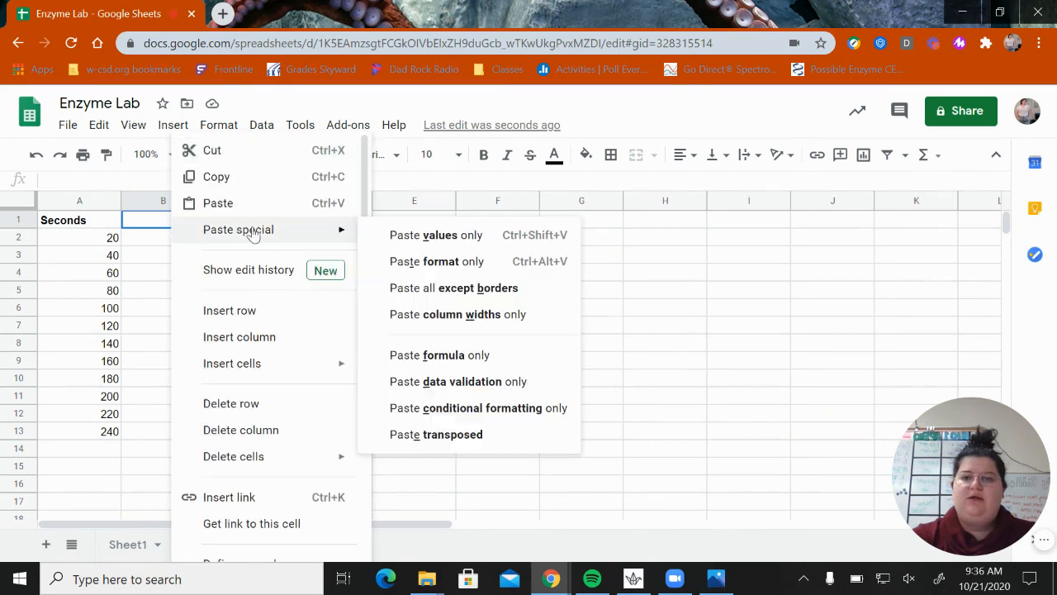
click(405, 248)
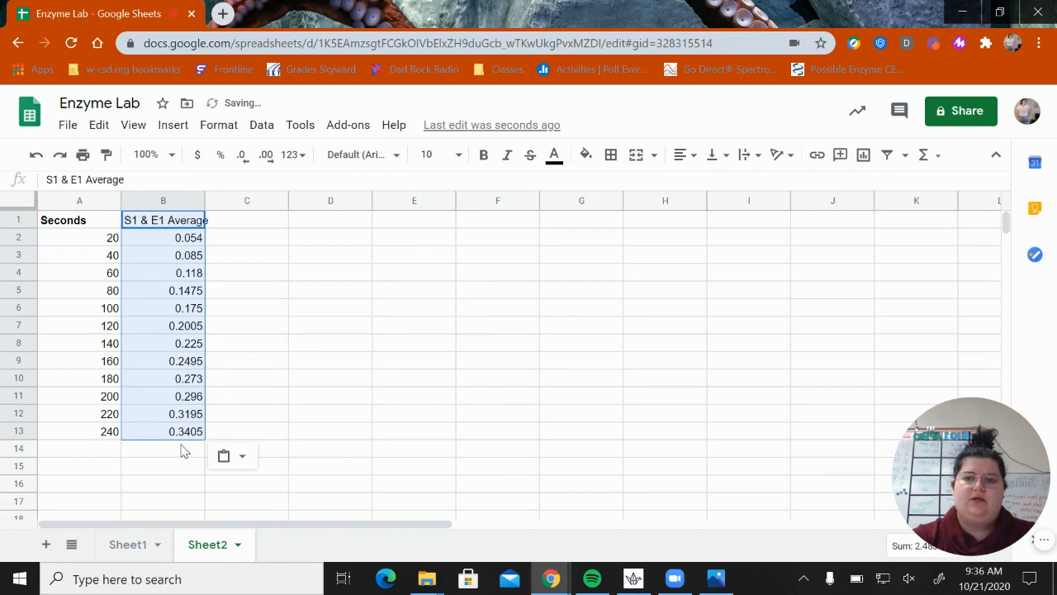
- Copy the S2 & E2 Average column, G1:G13, from Sheet1 and paste it as values only into Sheet2 starting at C1
click(130, 557)
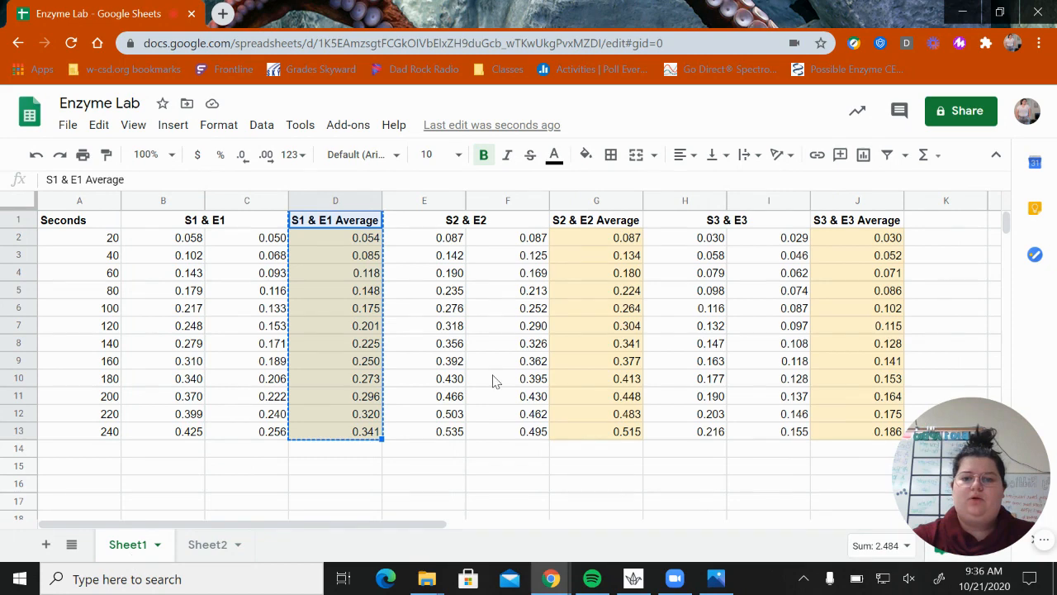
drag(622, 219, 625, 427)
right_click(611, 428)
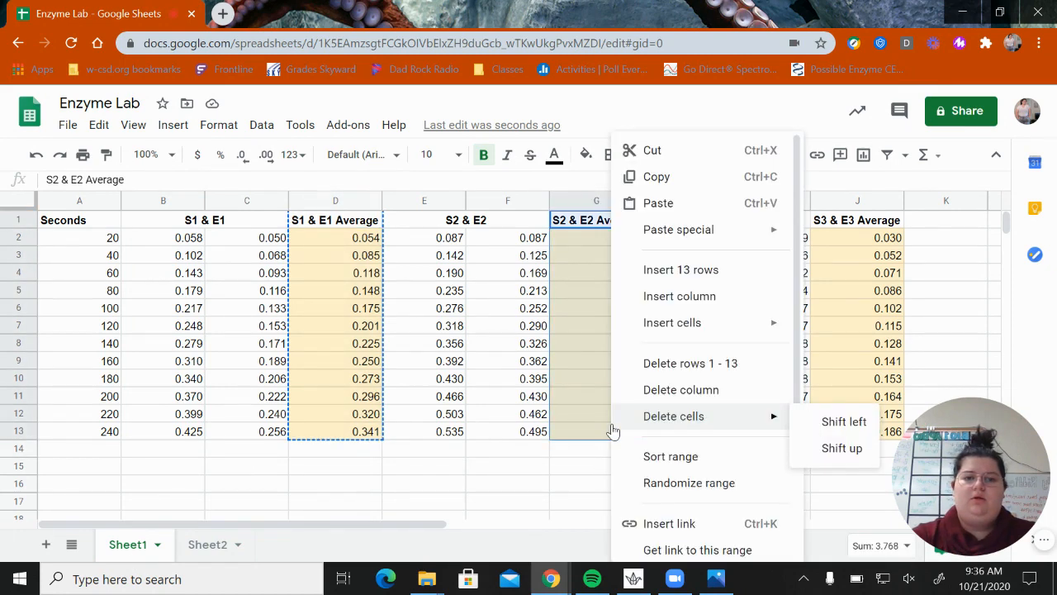
click(739, 177)
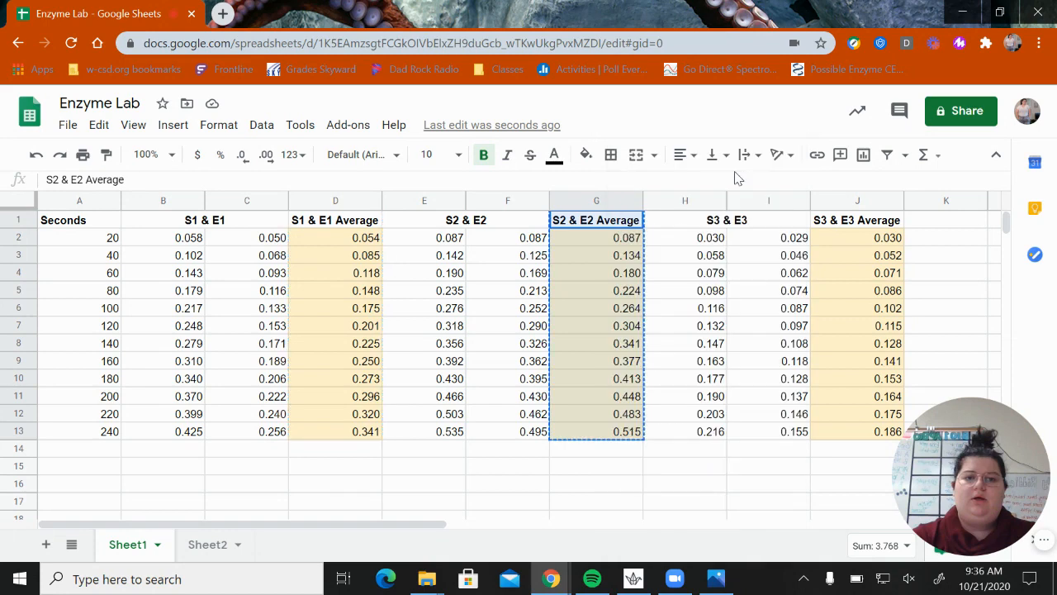
click(207, 544)
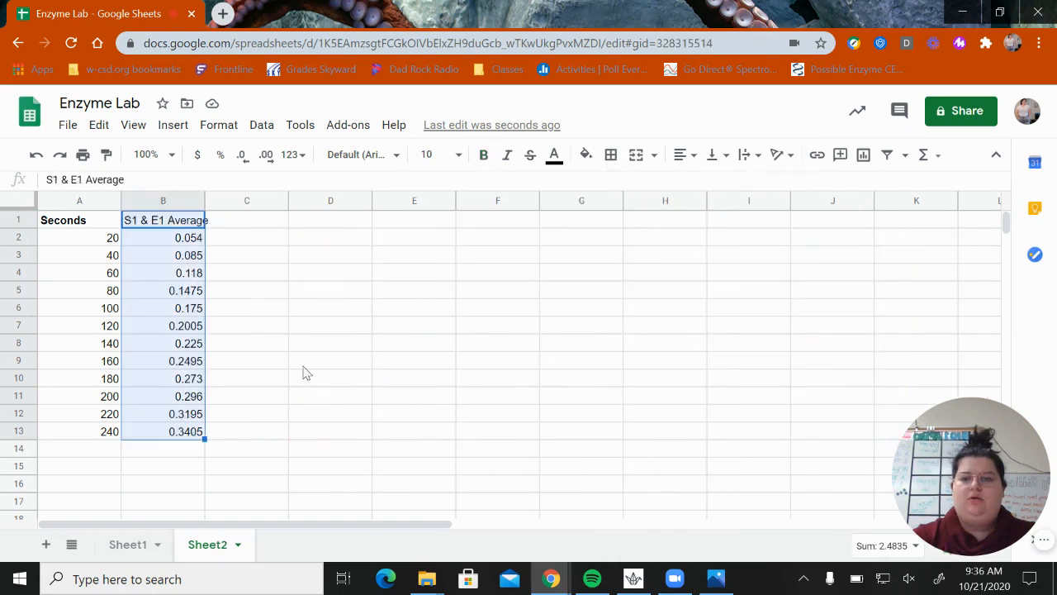
click(252, 221)
right_click(253, 223)
mouse_move(313, 233)
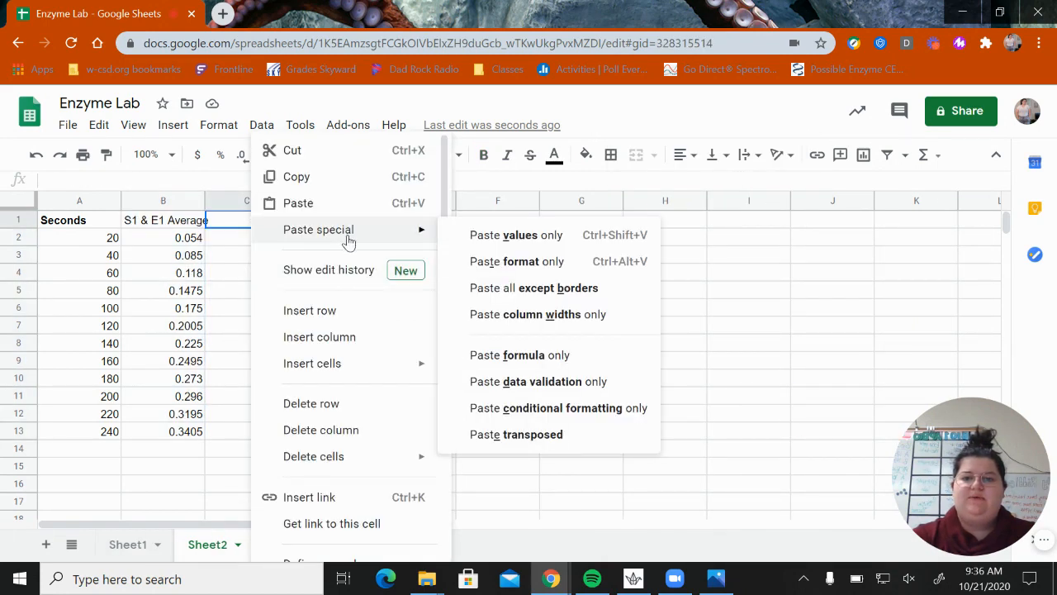
click(499, 238)
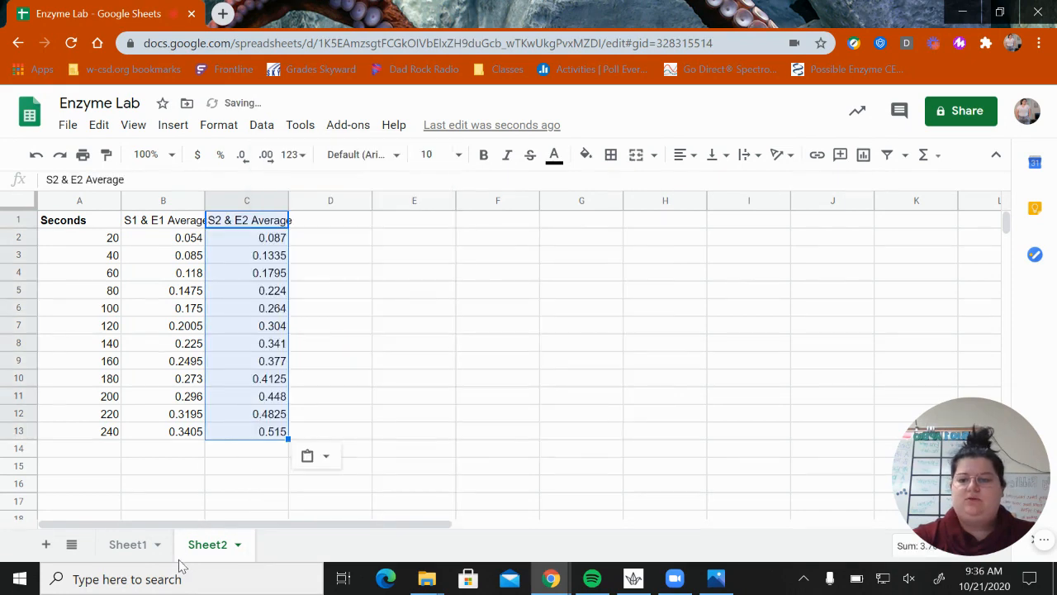
- Copy the S3 & E3 Average column, J1:J13, from Sheet1 and paste it as values only into Sheet2 starting at D1
click(129, 545)
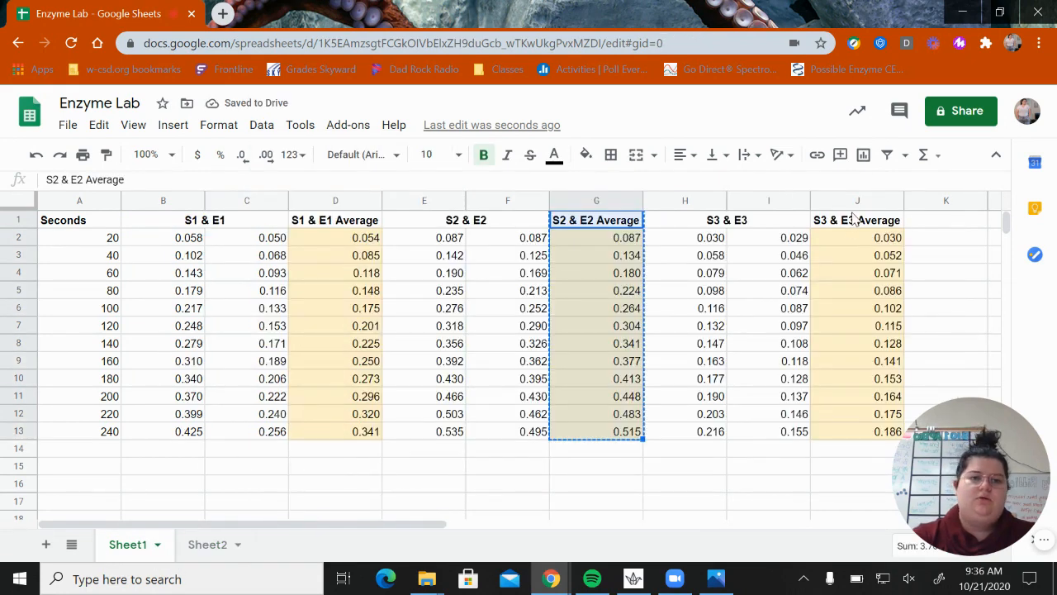
drag(854, 219, 866, 440)
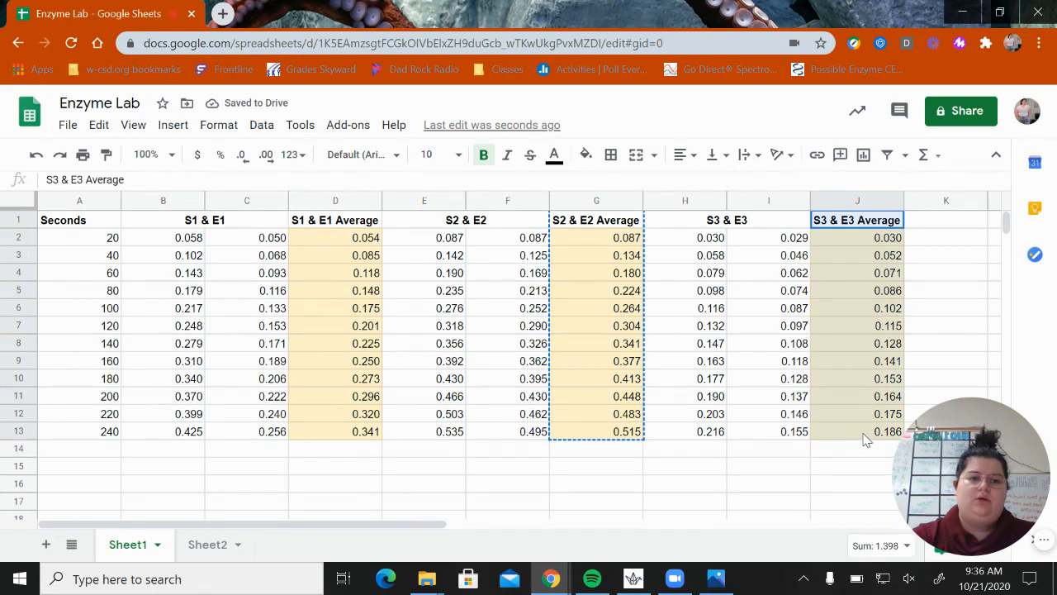
right_click(853, 277)
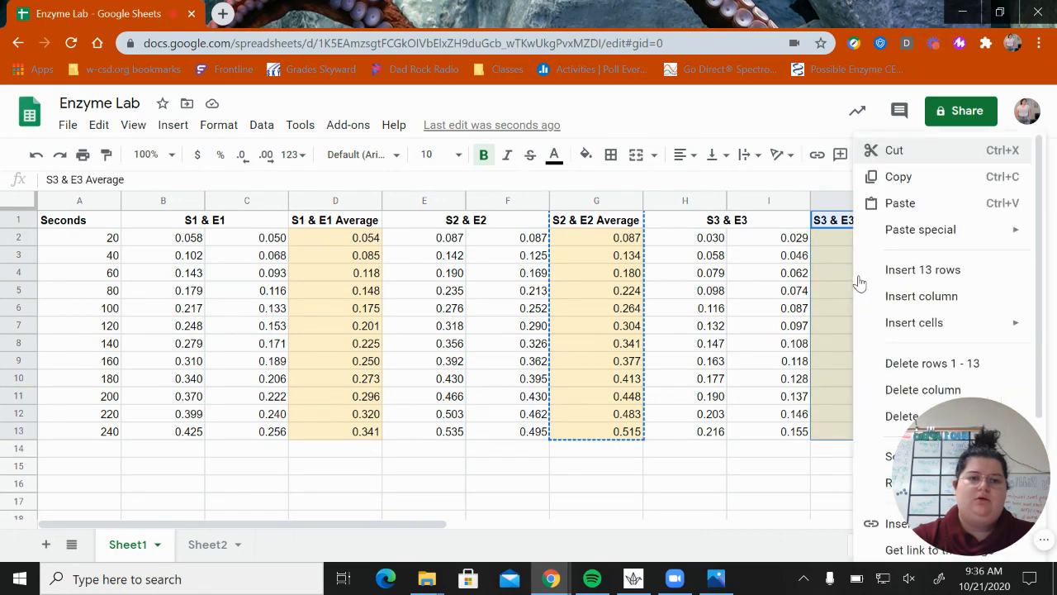
click(925, 184)
click(207, 544)
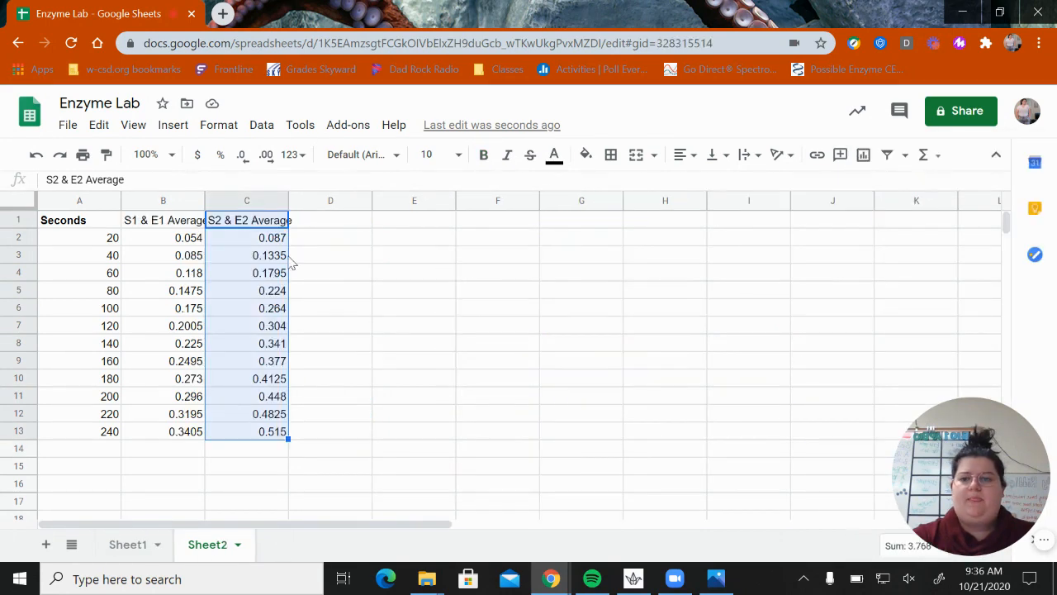
right_click(316, 221)
mouse_move(361, 233)
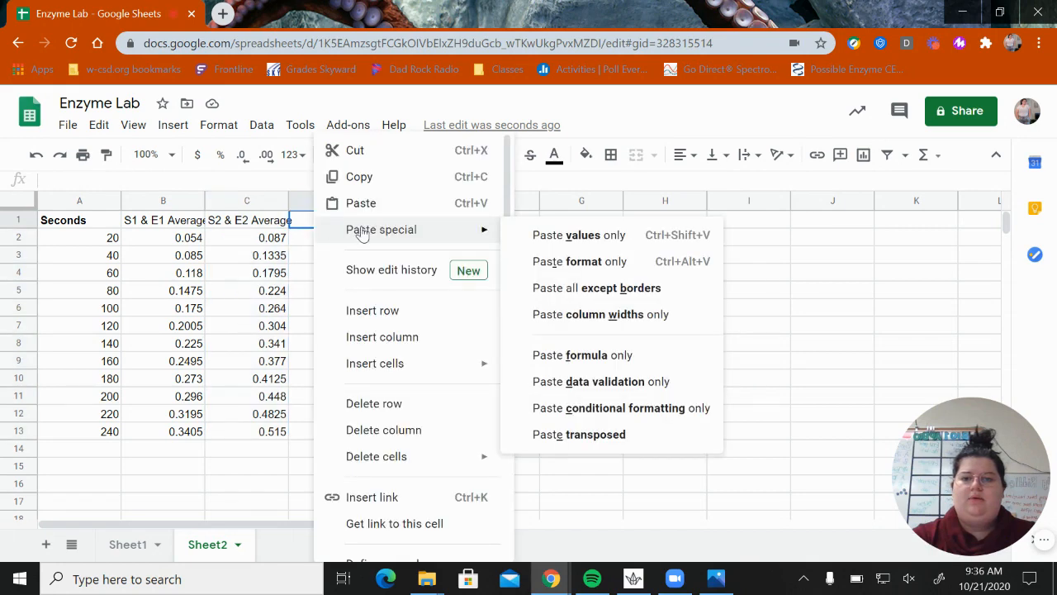
click(590, 238)
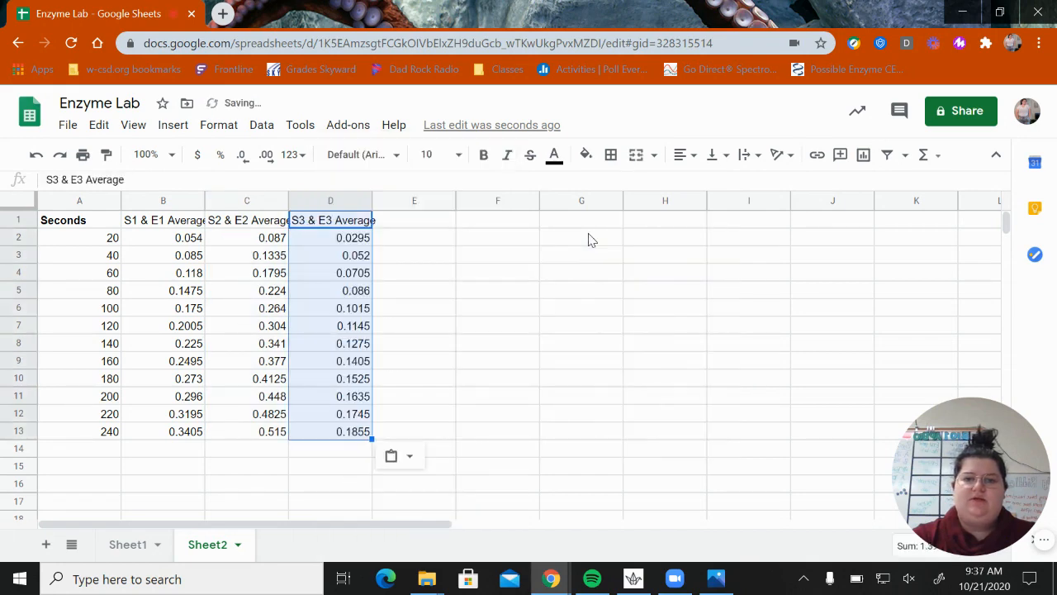
- Insert a chart in Sheet2 from the seconds and the three average columns, A1:D13
click(498, 381)
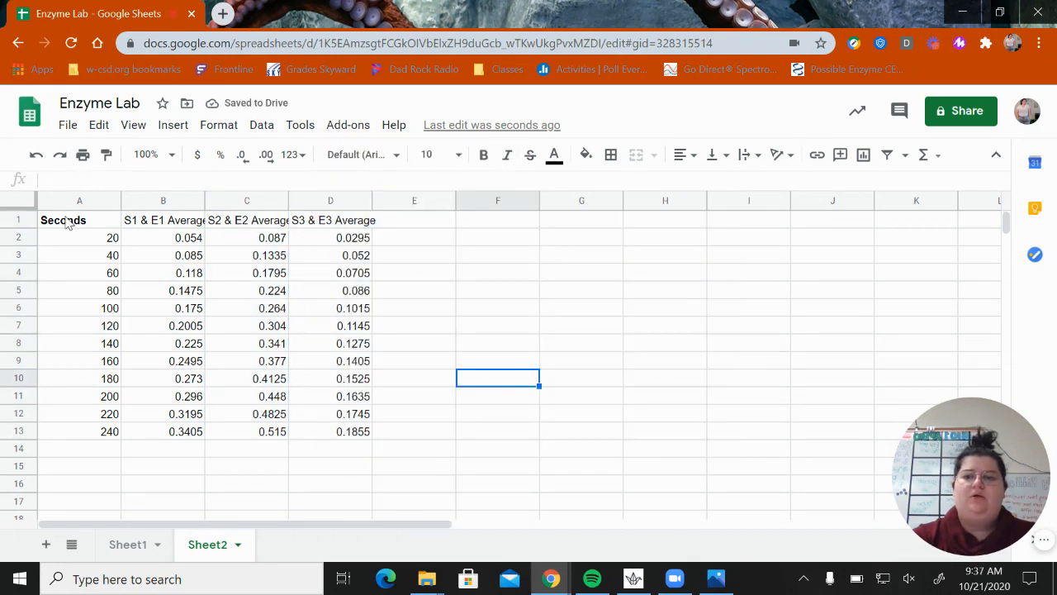
drag(68, 225, 345, 438)
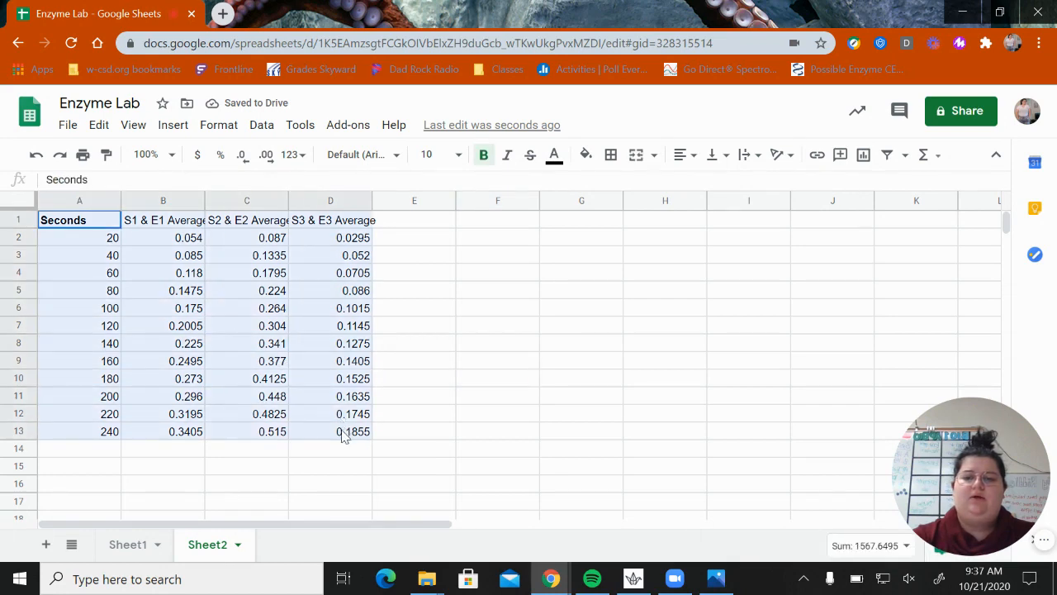
click(74, 225)
drag(74, 225, 352, 433)
click(174, 124)
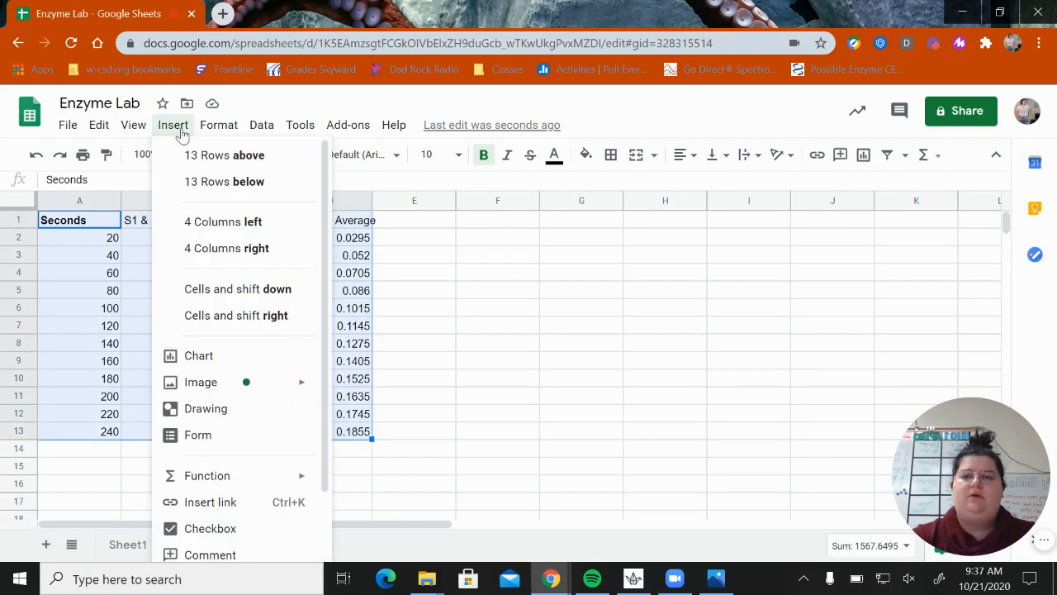
click(224, 361)
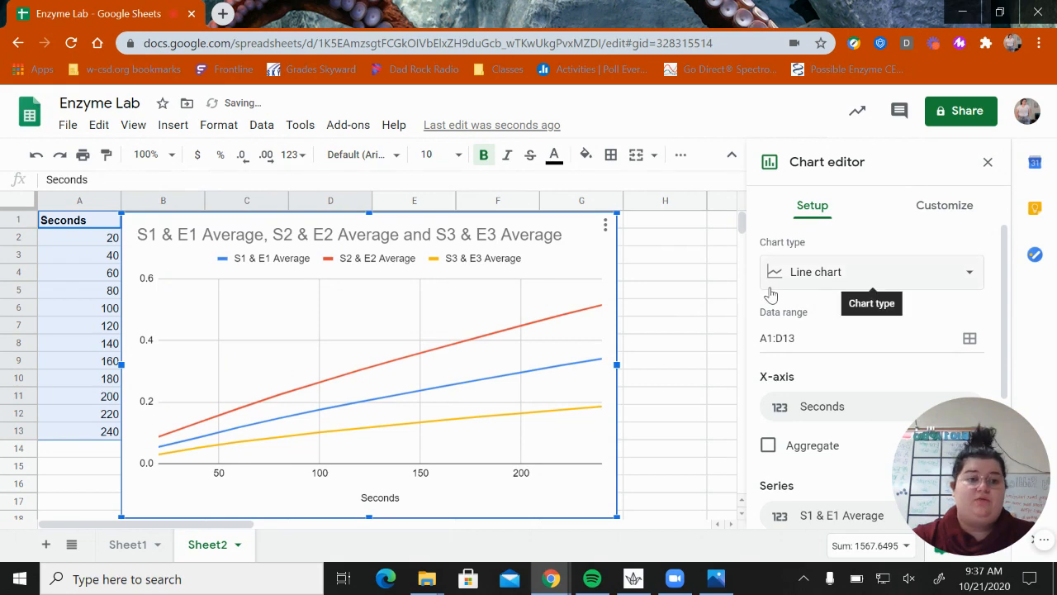
- In Sheet1, select the non-adjacent ranges A1:A13, D1:D13, G1:G13 and J1:J13 together and insert a chart from them
click(124, 545)
click(527, 490)
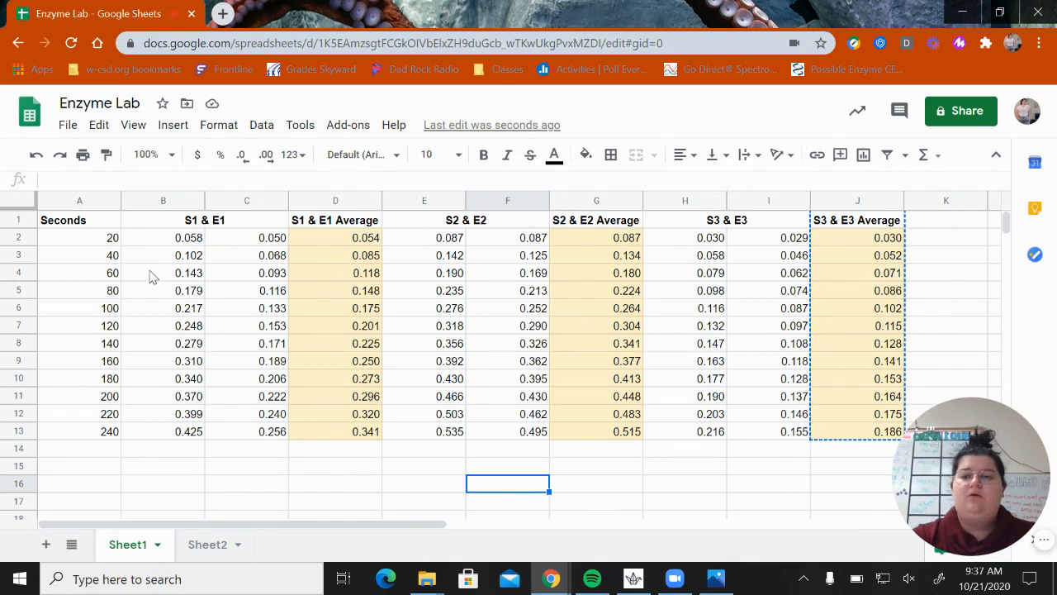
click(81, 228)
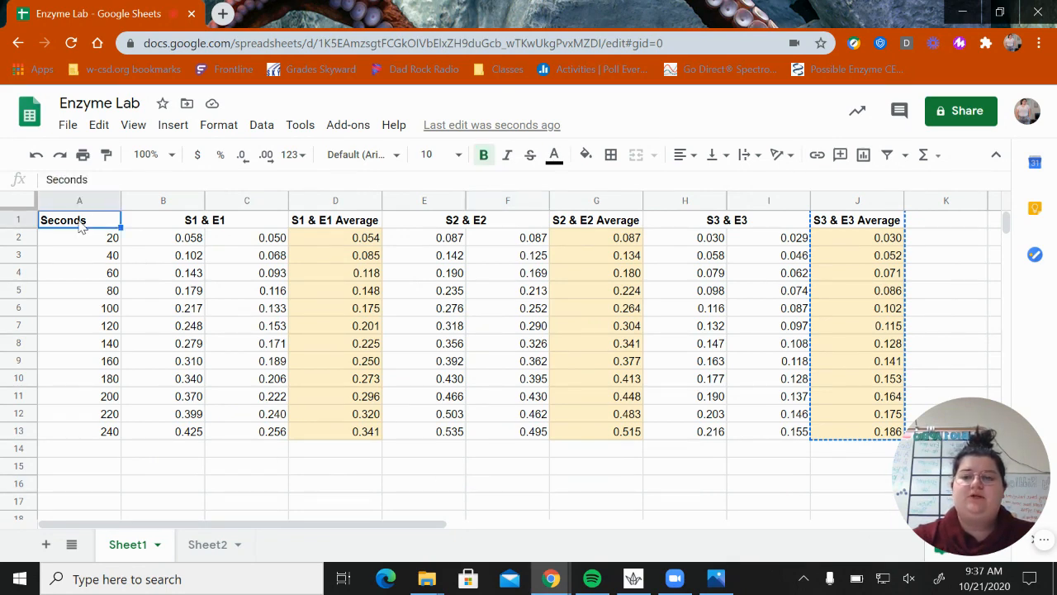
drag(81, 228, 86, 434)
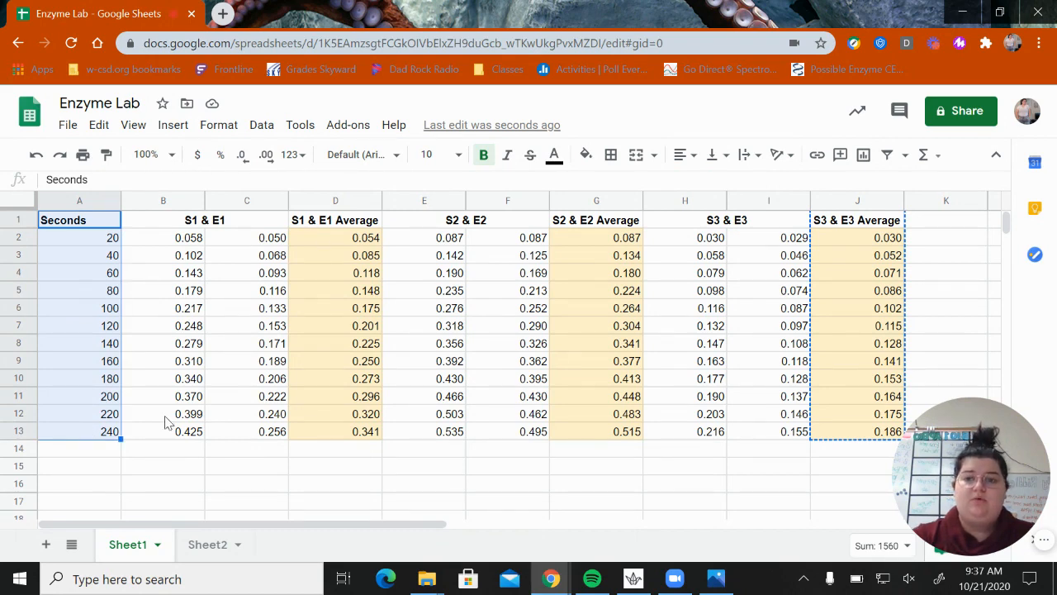
drag(347, 223, 327, 431)
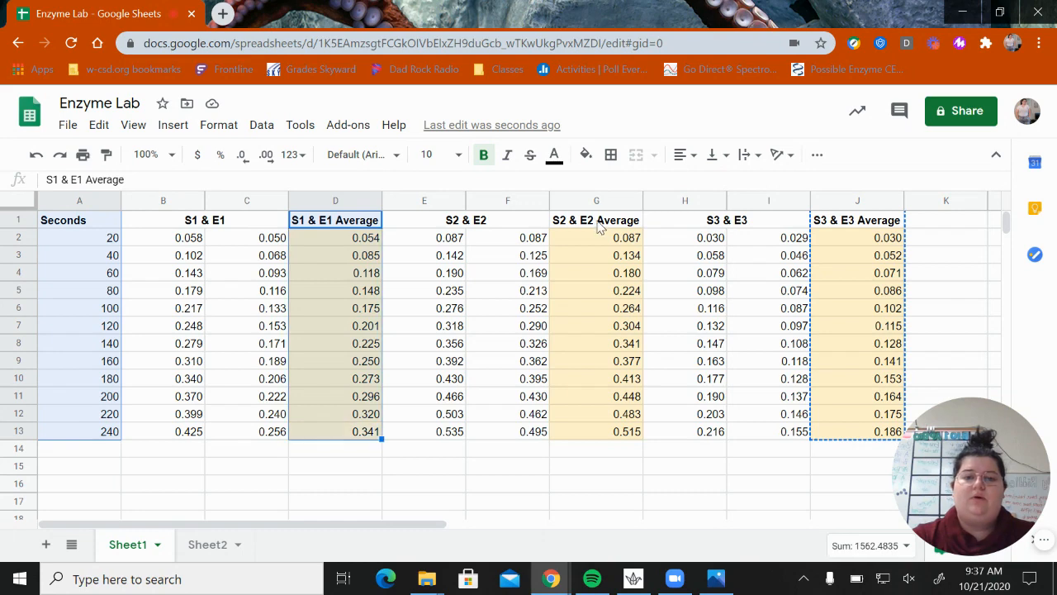
drag(599, 221, 598, 438)
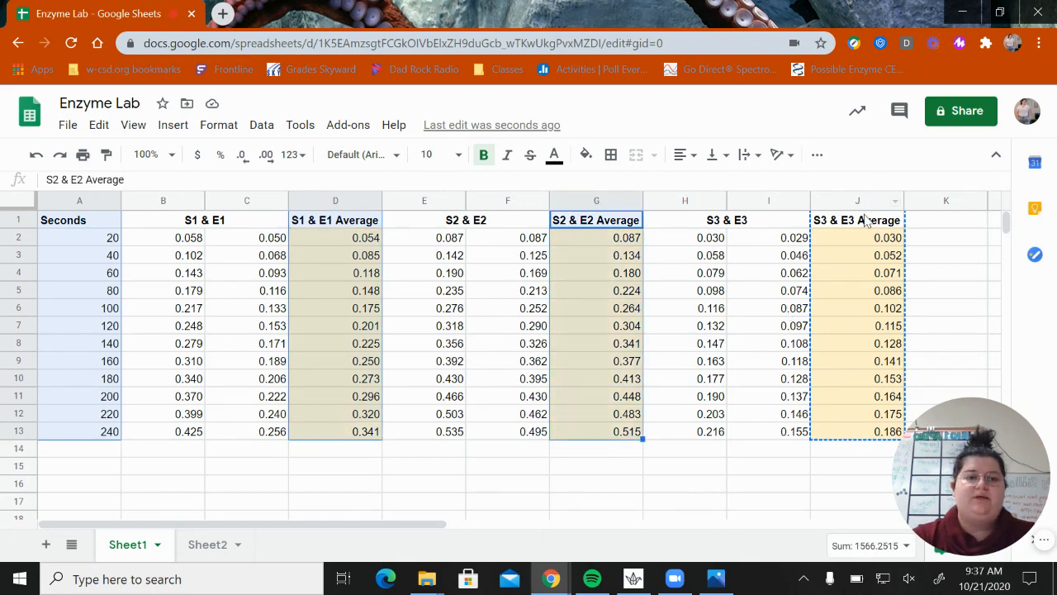
drag(866, 221, 874, 442)
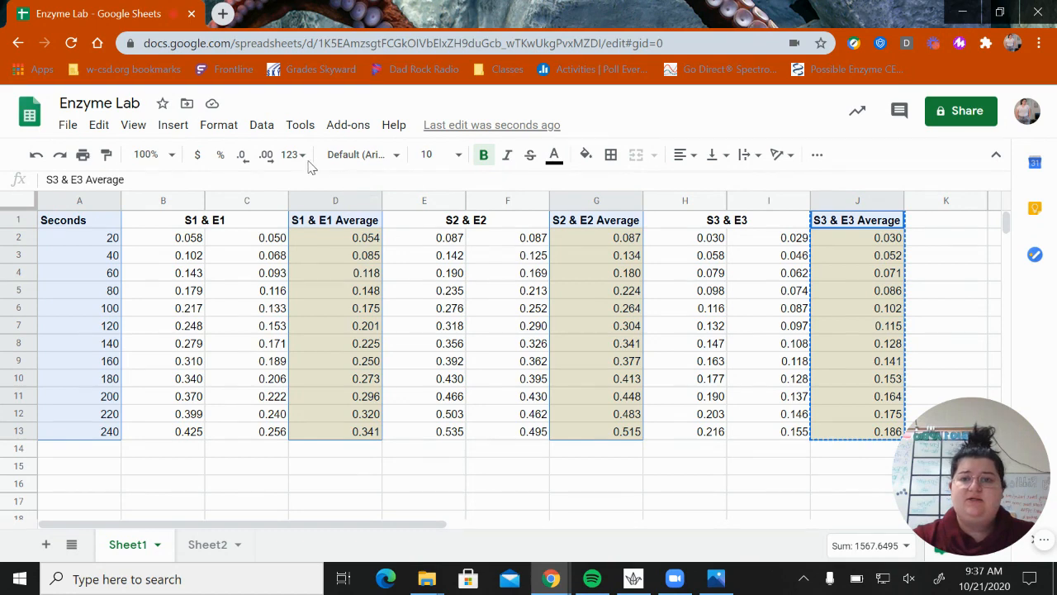
click(171, 128)
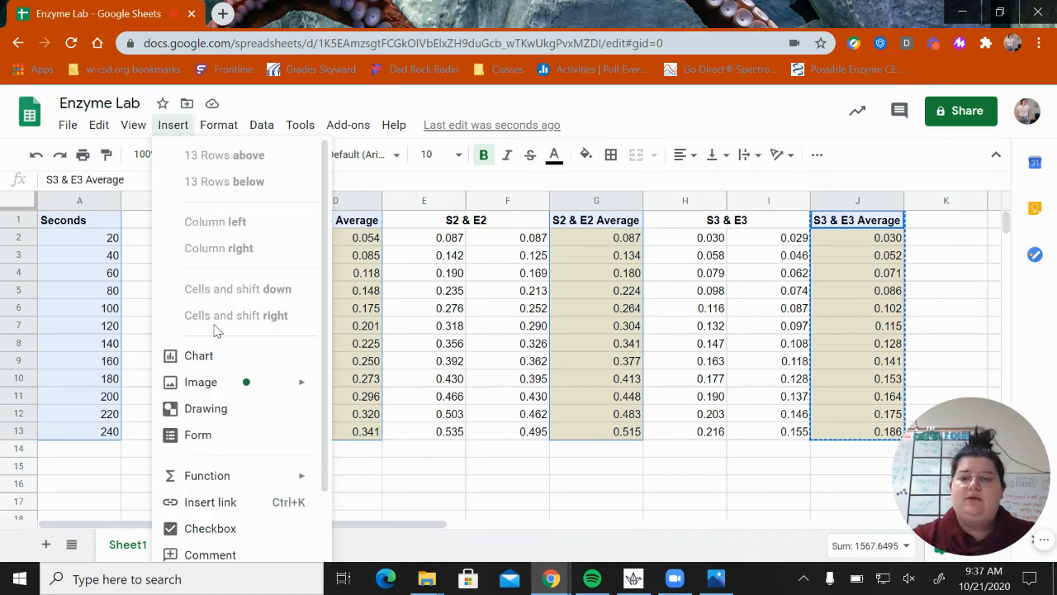
click(229, 356)
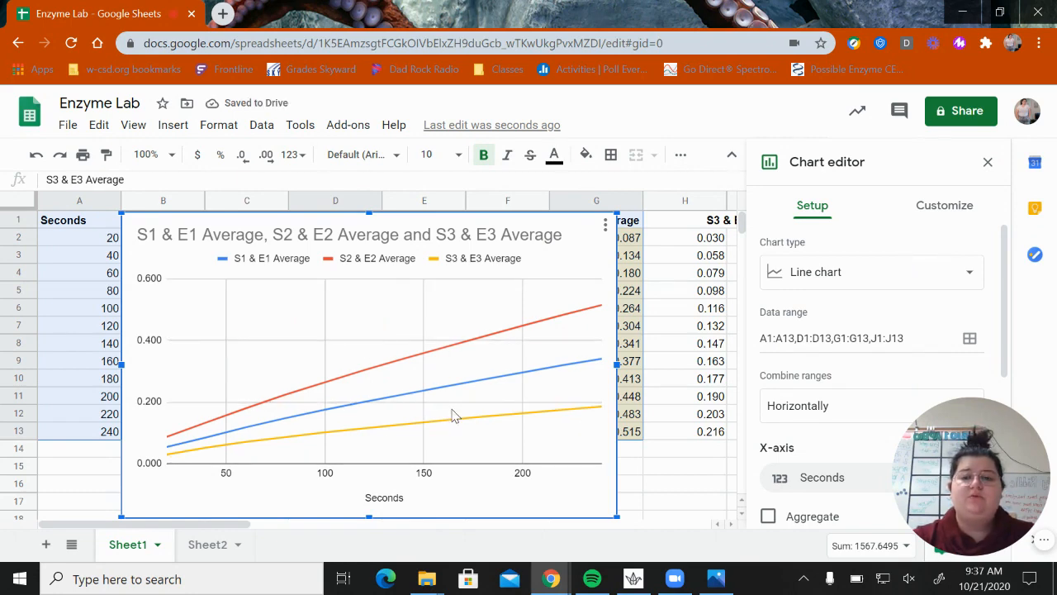
- Examine the title settings of the Sheet1 chart, checking the horizontal and vertical axis title options
click(949, 217)
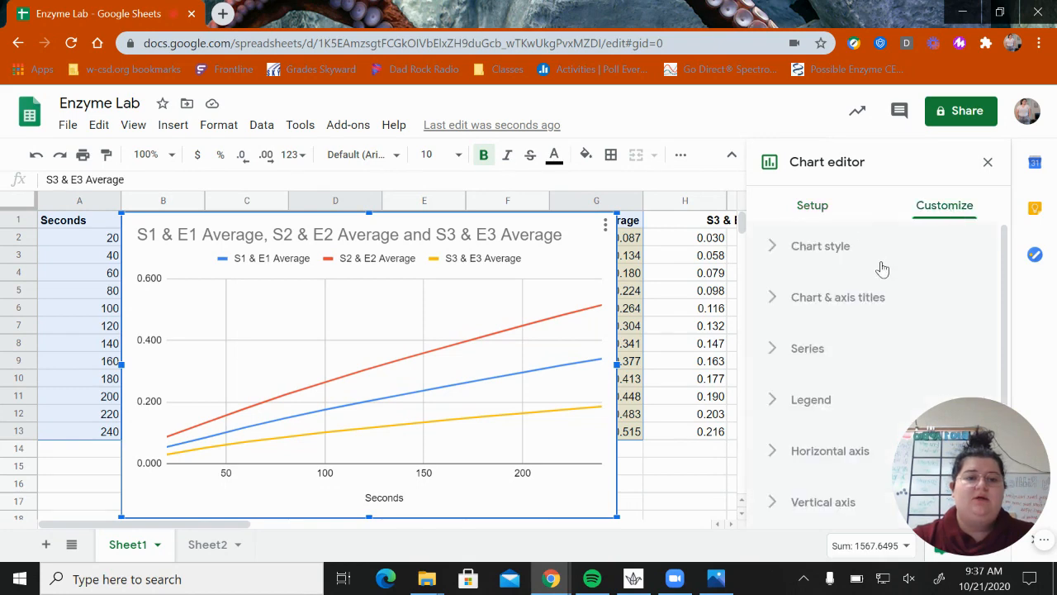
click(868, 297)
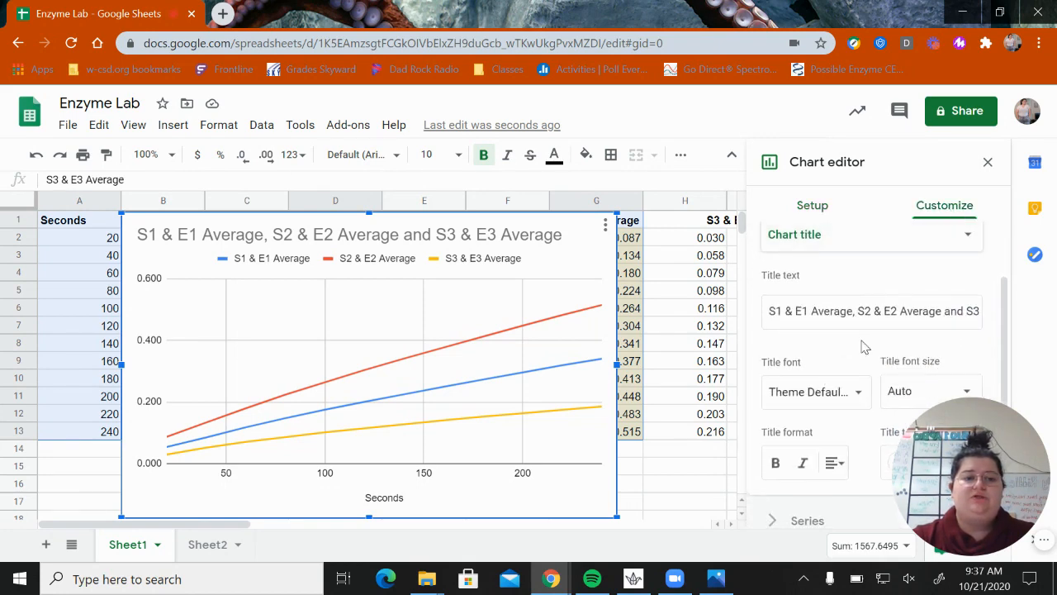
click(848, 239)
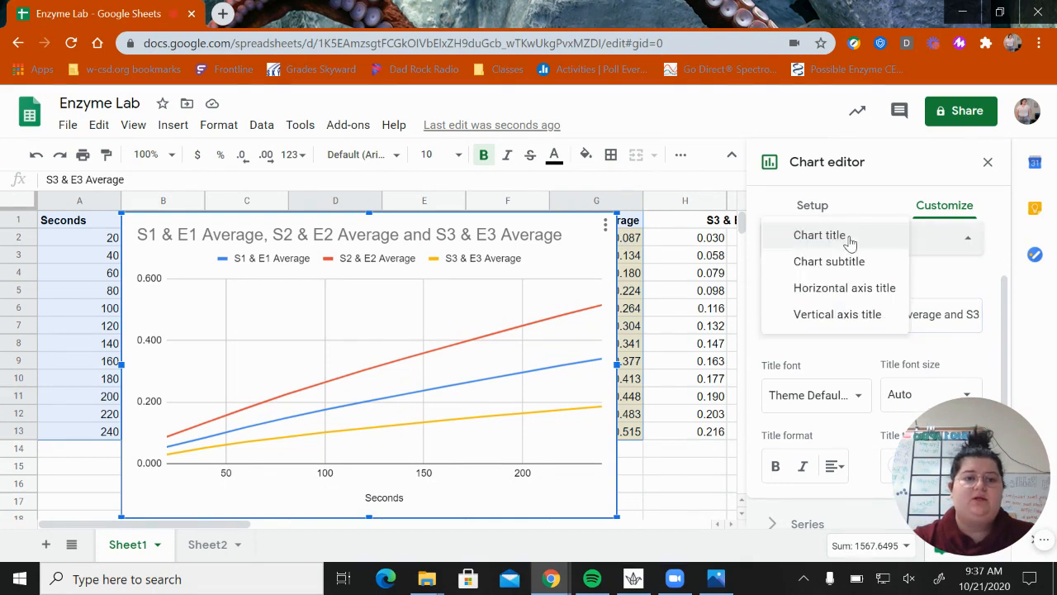
click(873, 288)
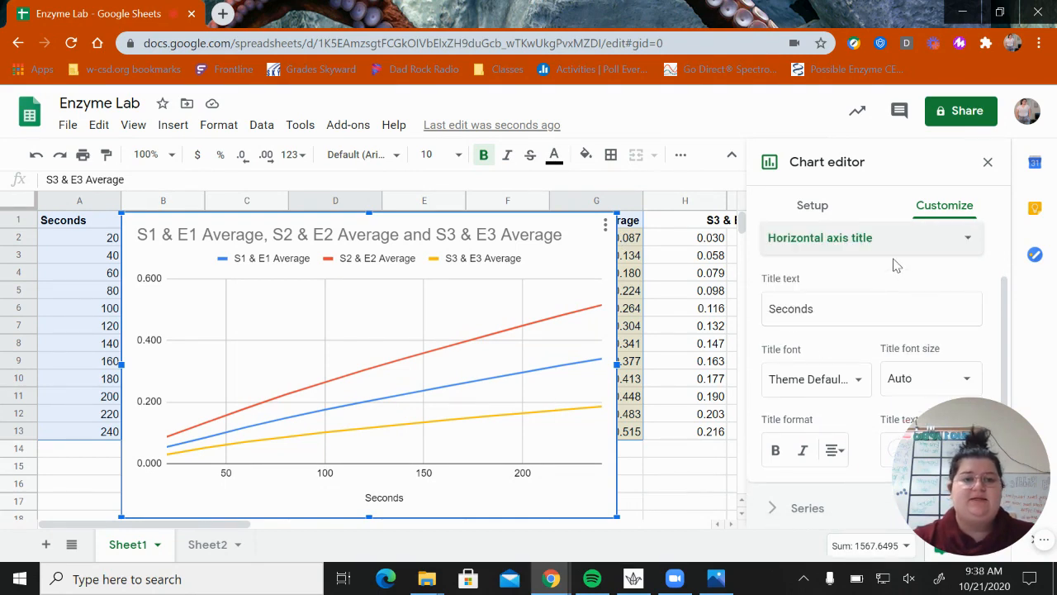
click(882, 248)
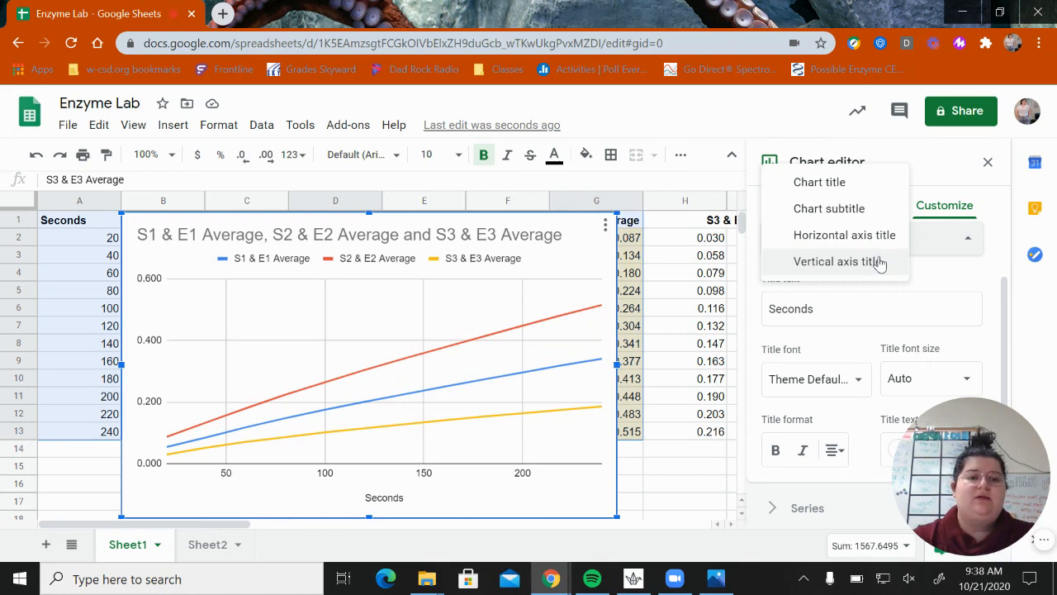
click(876, 262)
click(880, 239)
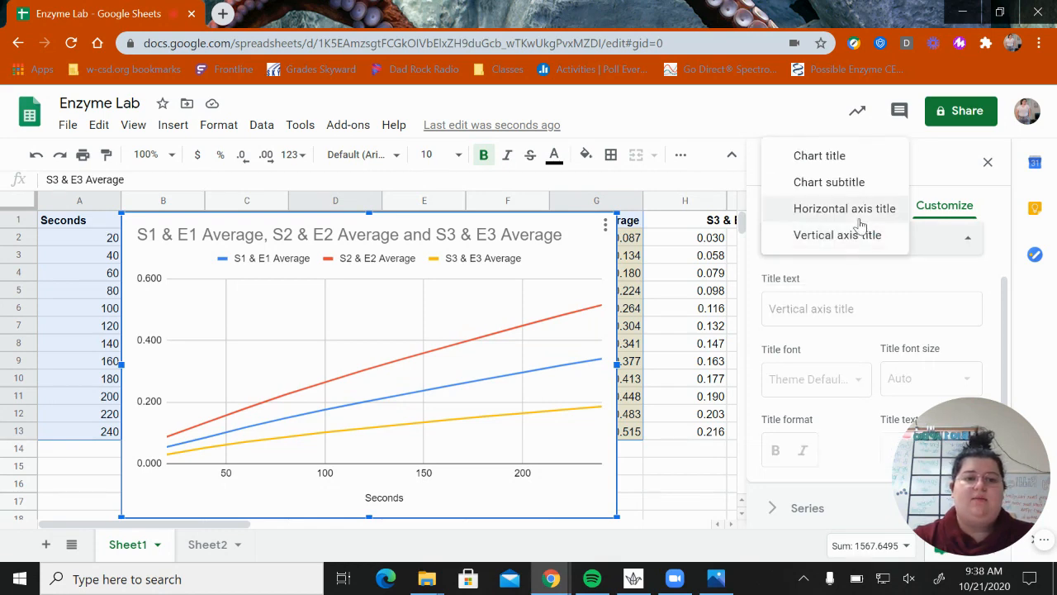
click(858, 220)
click(851, 354)
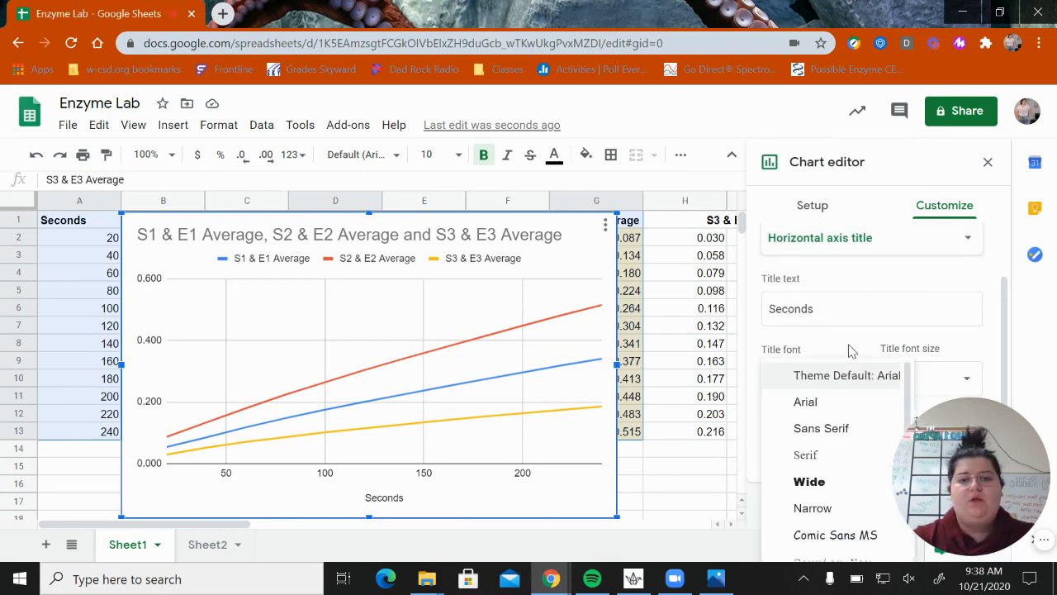
click(850, 351)
- Look through the chart's legend and chart style customization options
scroll(850, 353, down, 3)
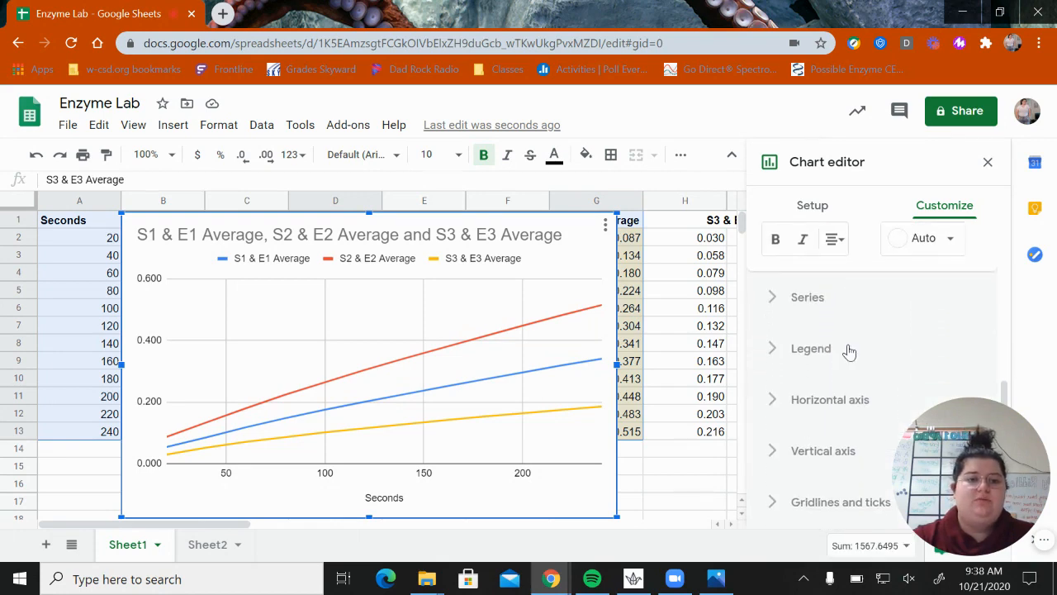
click(851, 351)
scroll(852, 357, down, 3)
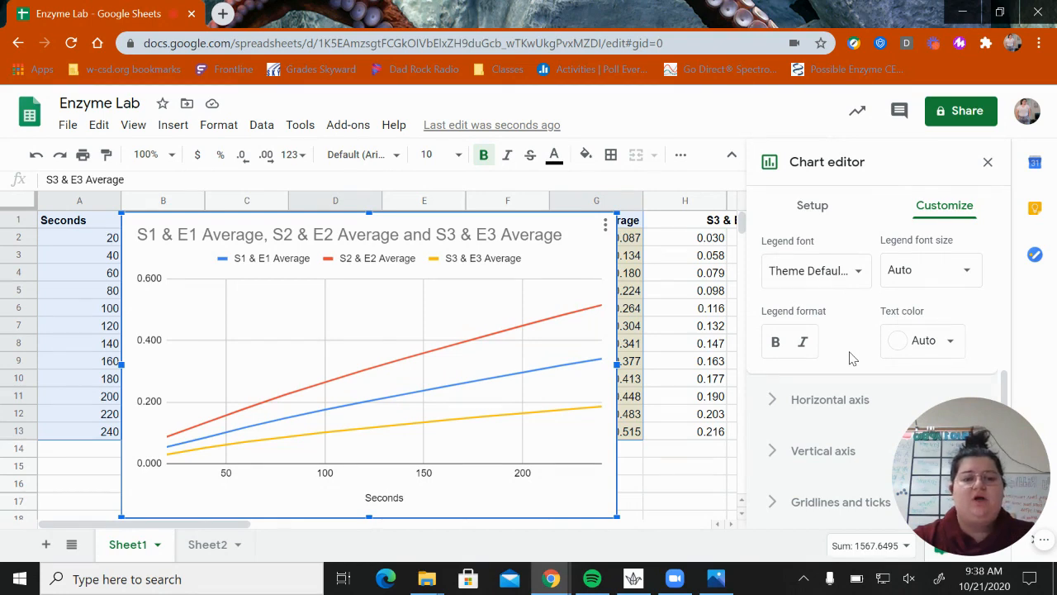
scroll(853, 357, up, 3)
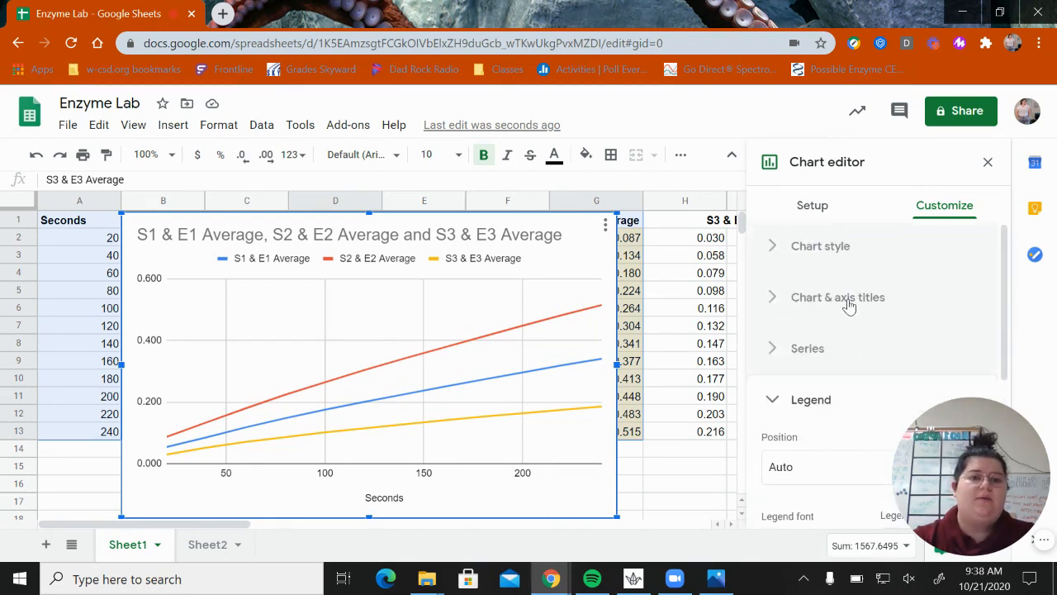
scroll(831, 334, down, 2)
scroll(832, 367, up, 1)
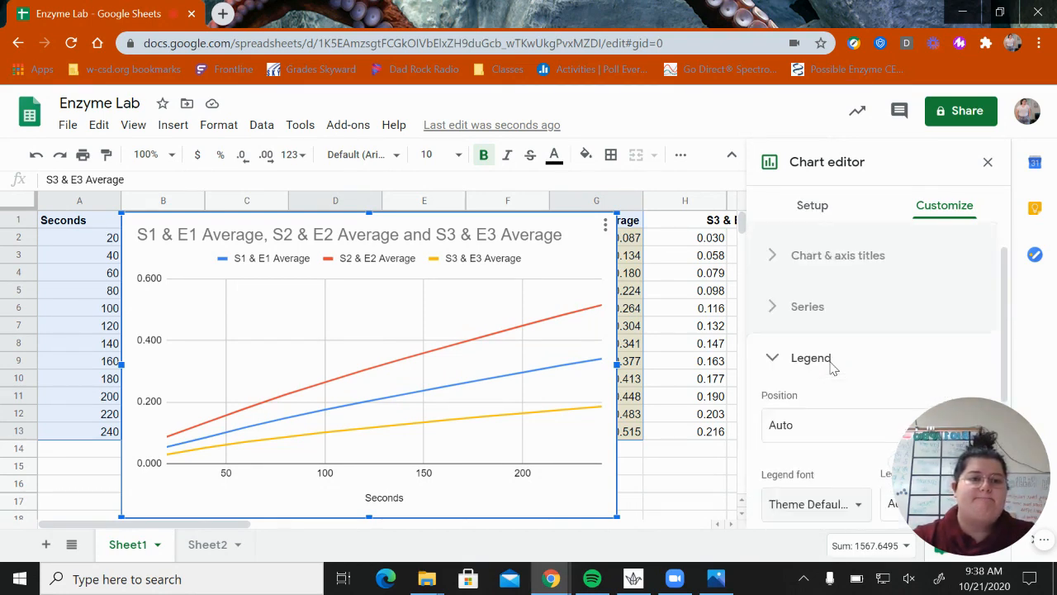
scroll(809, 273, up, 1)
click(818, 240)
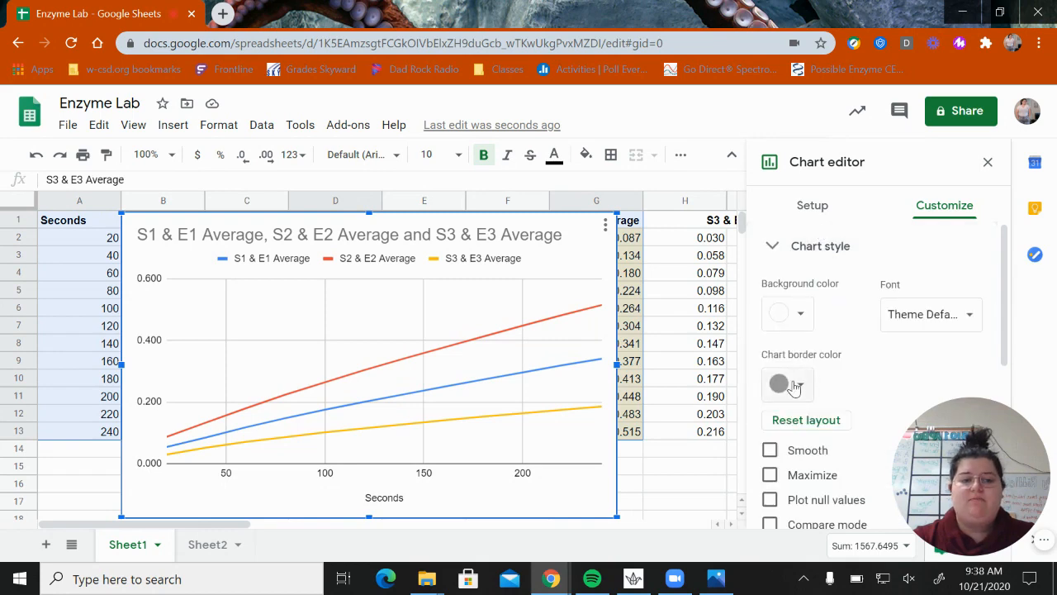
scroll(793, 387, down, 2)
scroll(790, 377, up, 2)
- Review the chart's data setup and the options for the S1 & E1 Average series, and leave the chart editor
click(812, 206)
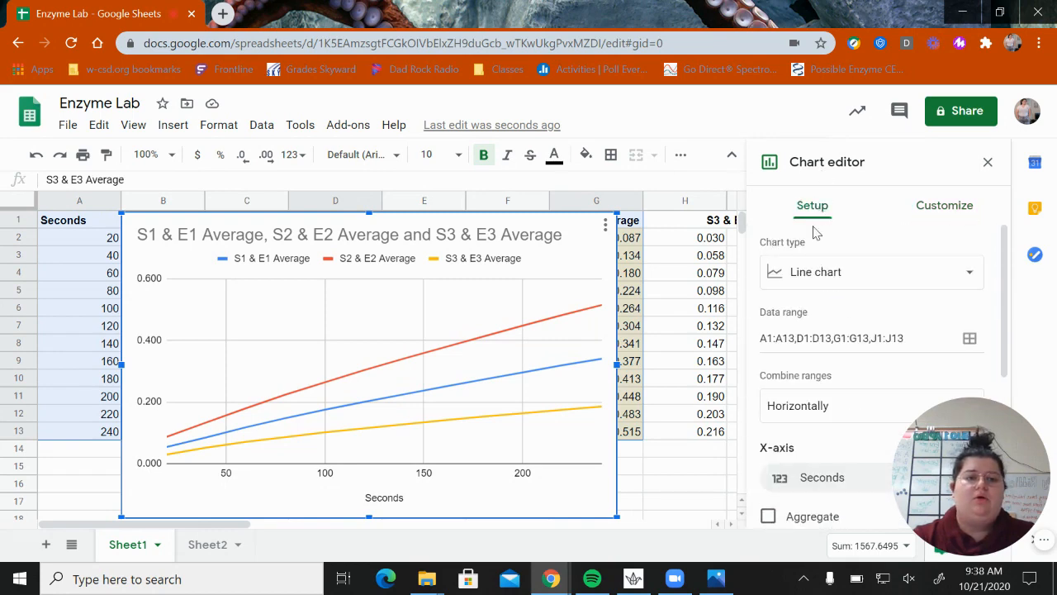
scroll(831, 408, down, 3)
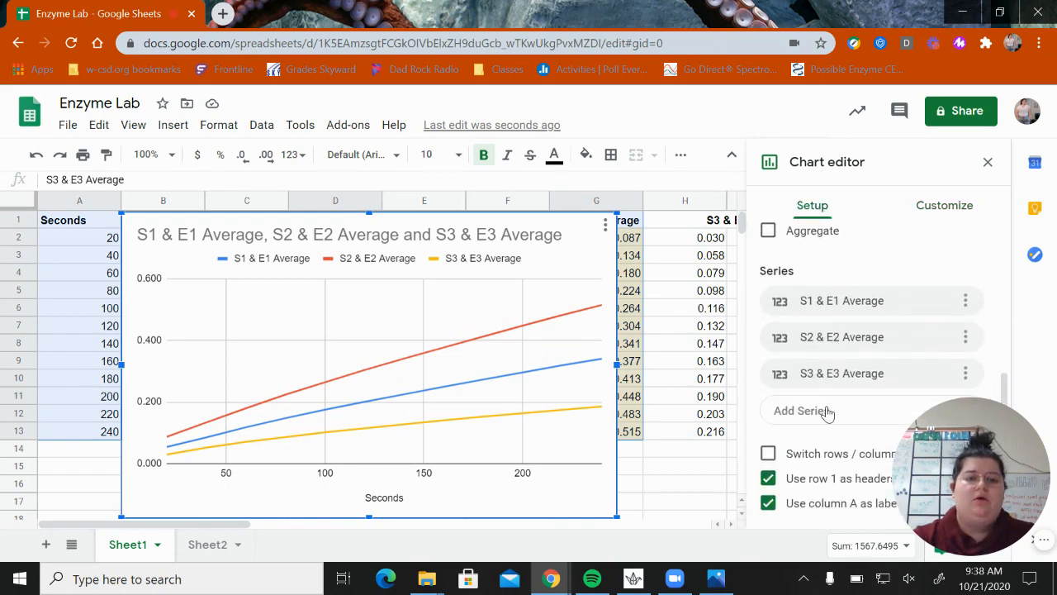
click(966, 301)
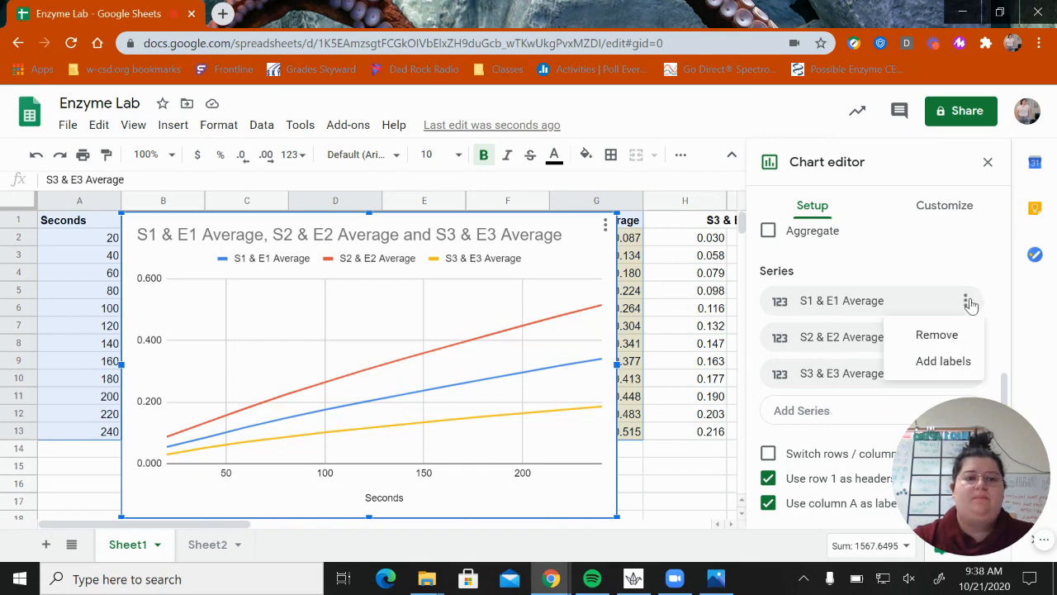
click(968, 302)
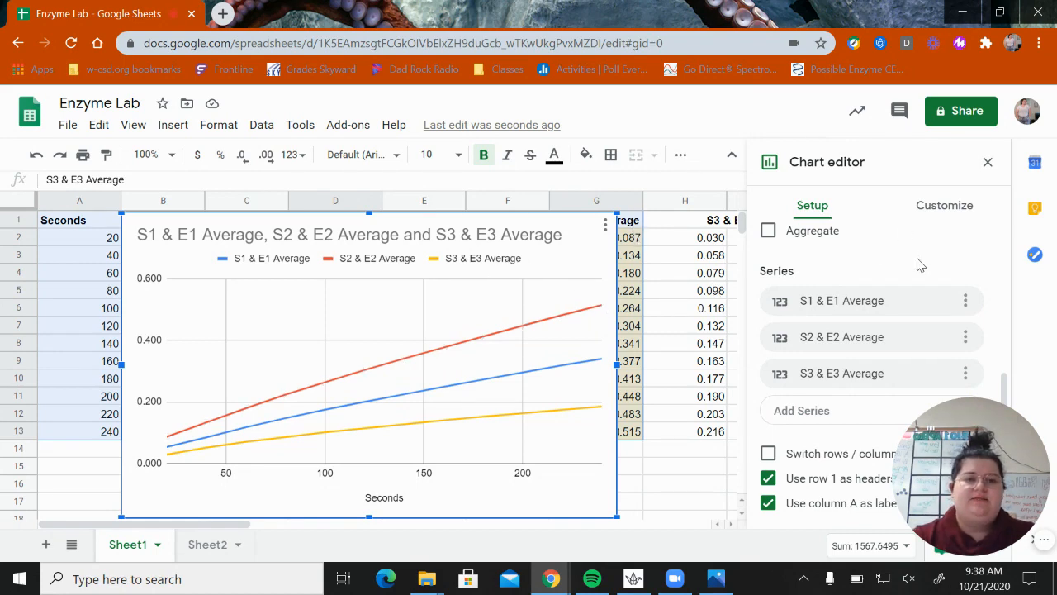
scroll(919, 264, up, 4)
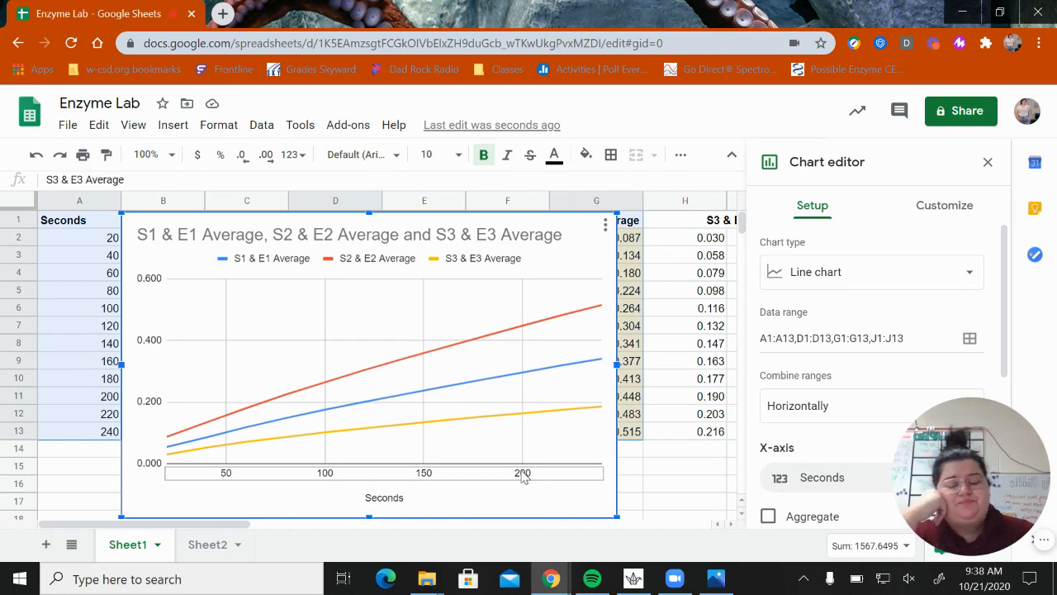
click(636, 490)
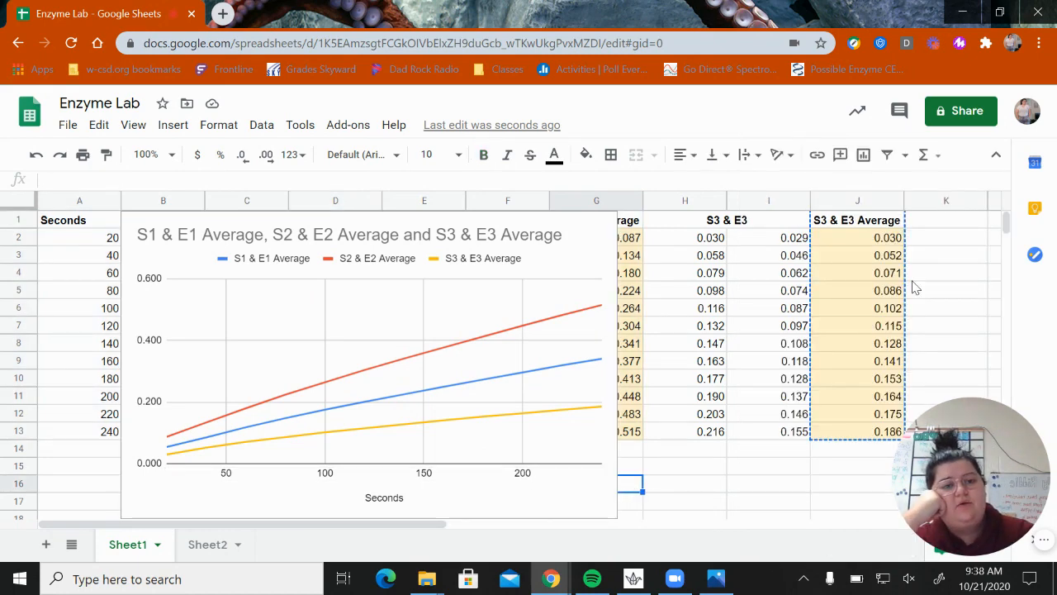
click(706, 490)
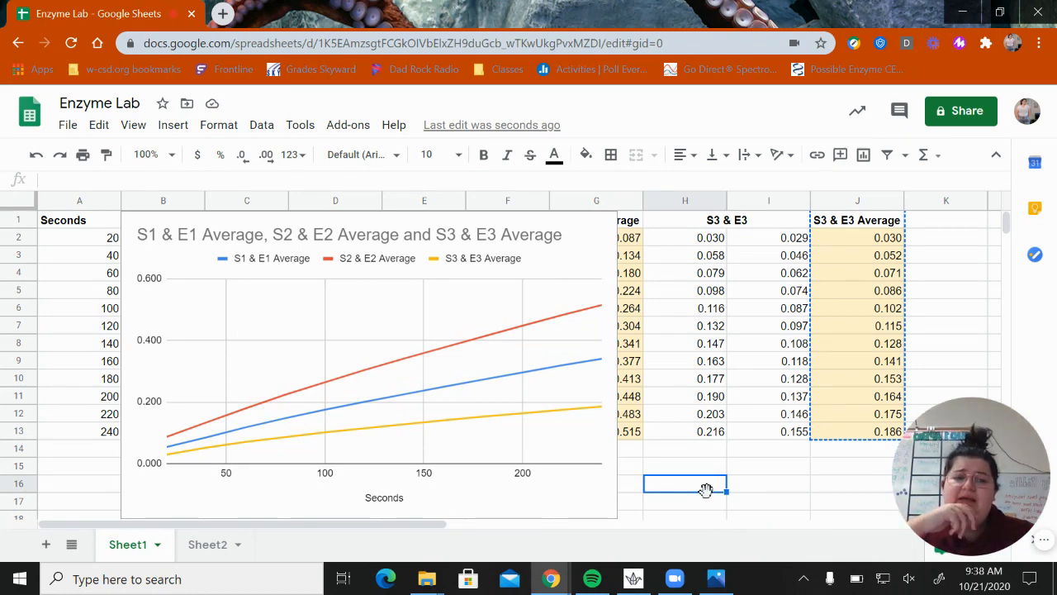
click(799, 489)
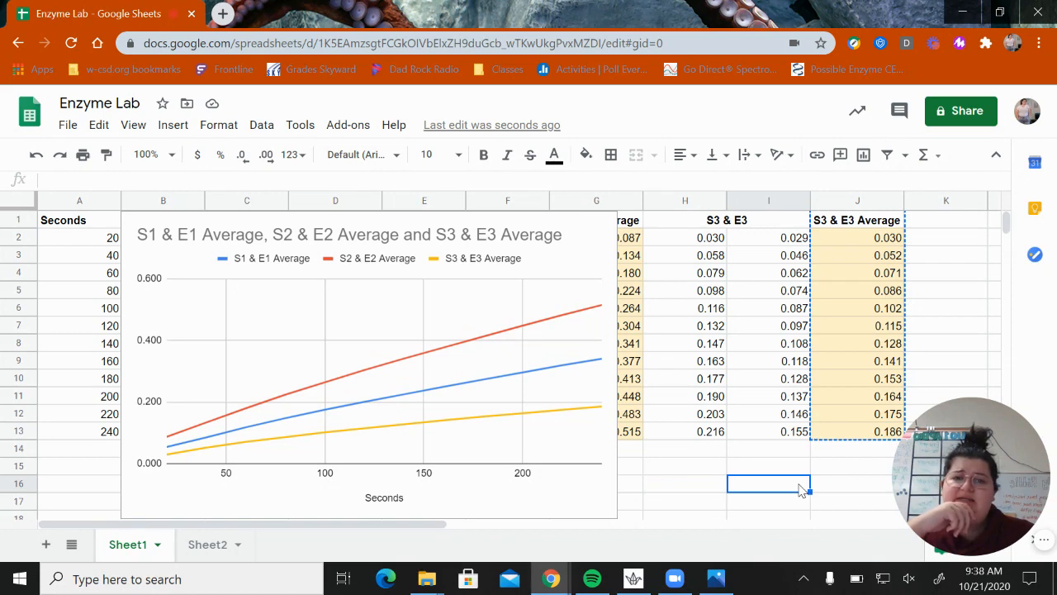